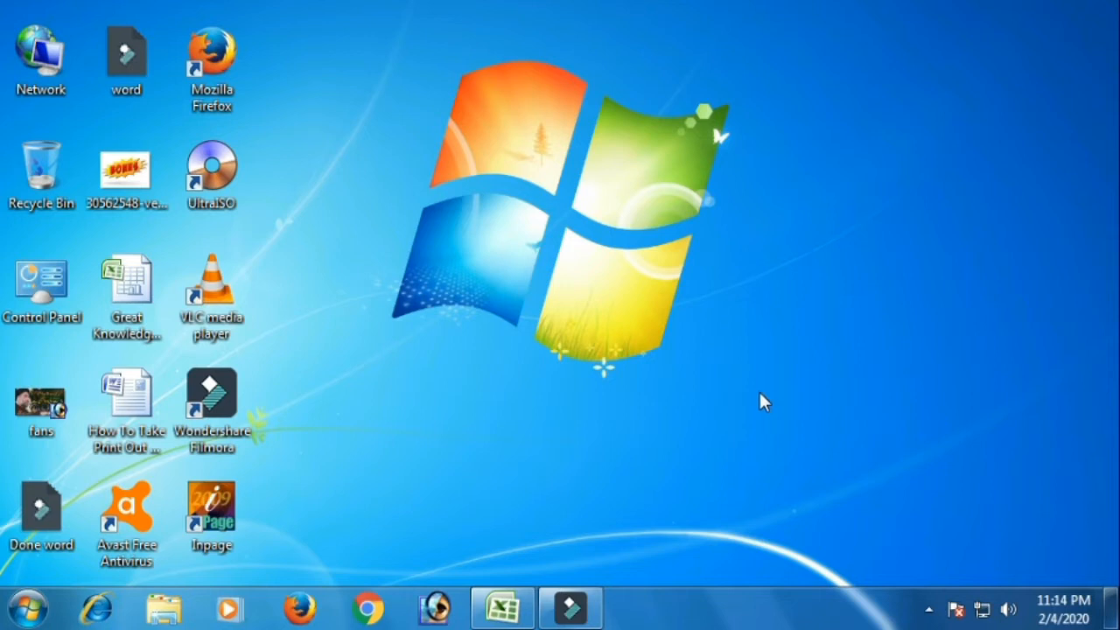
Switch to the open Excel workbook DETAIL OF DISTRIBUTOR and widen column C so the DESIGNATION heading fits on one line.
click(503, 607)
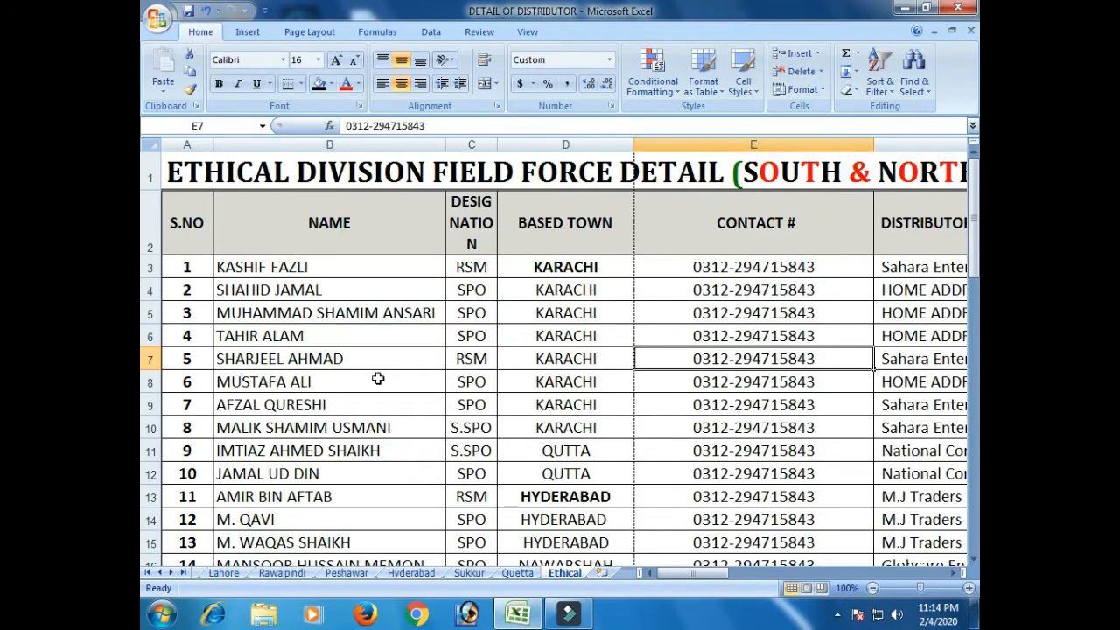
click(364, 351)
drag(494, 147, 549, 147)
click(597, 341)
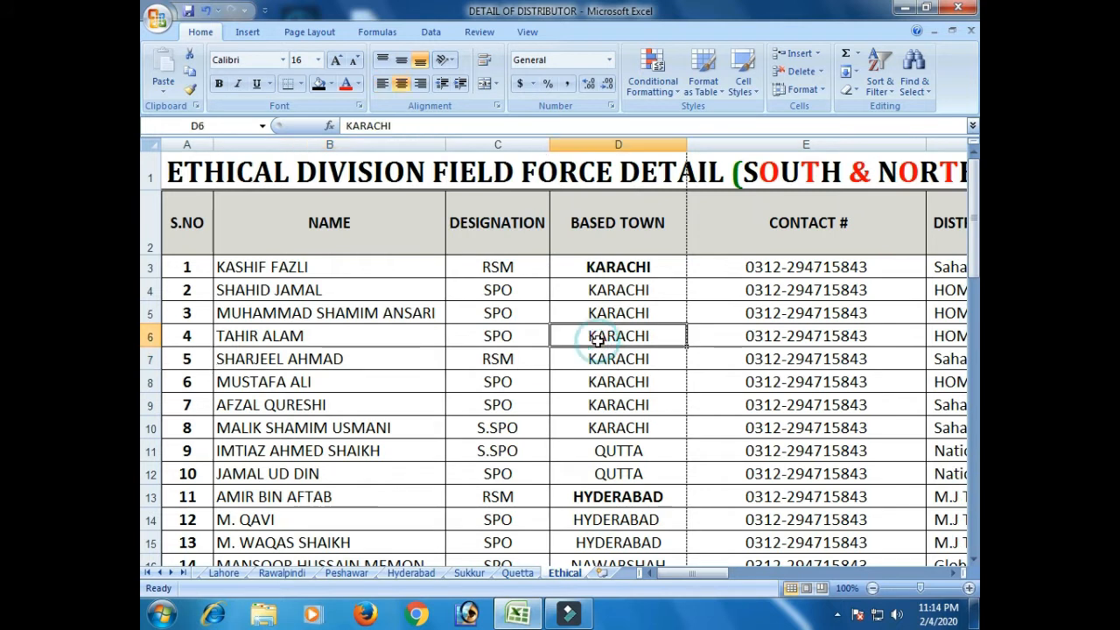
Examine the table's columns along header row 2, out to column I and back to S.NO in A2.
click(221, 238)
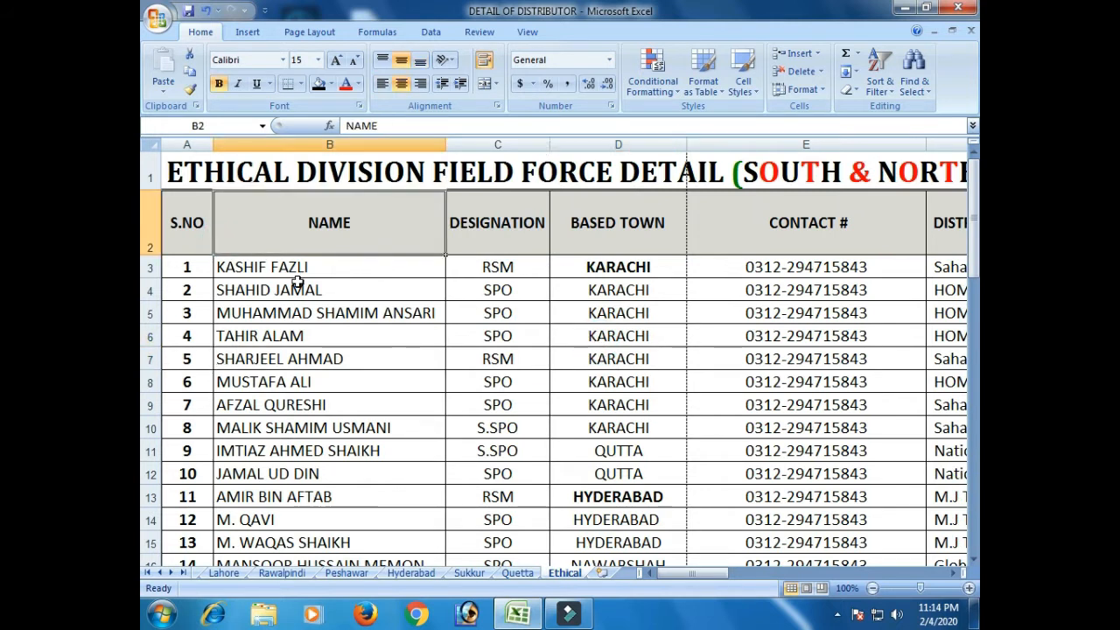
click(201, 238)
key(Right)
key(Right)
key(Right)
key(Right)
key(Right)
key(Right)
key(Right)
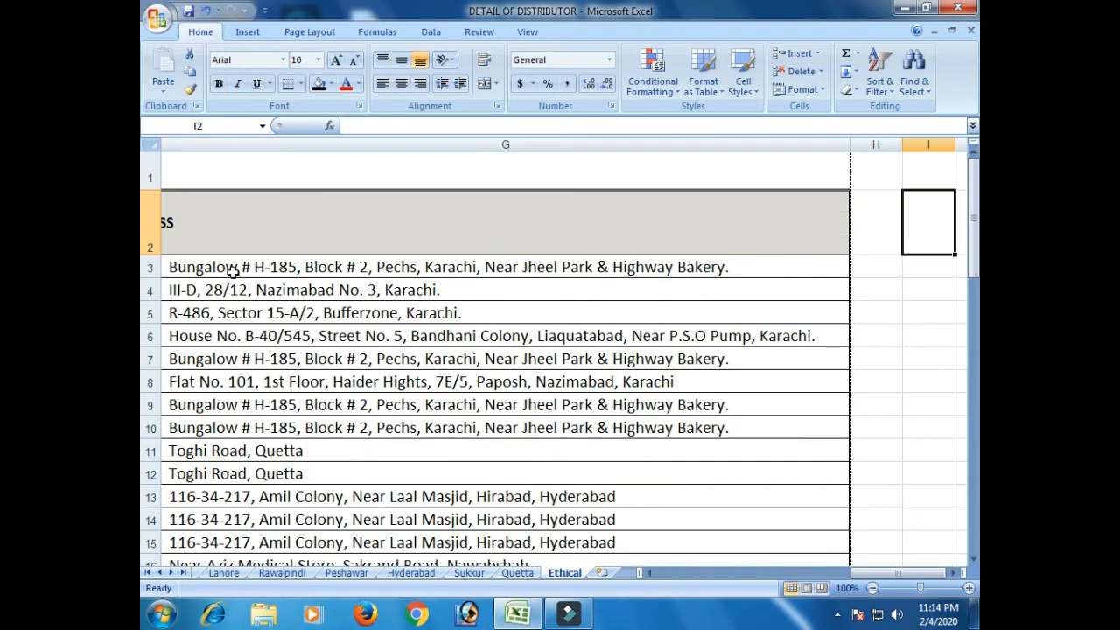
key(Home)
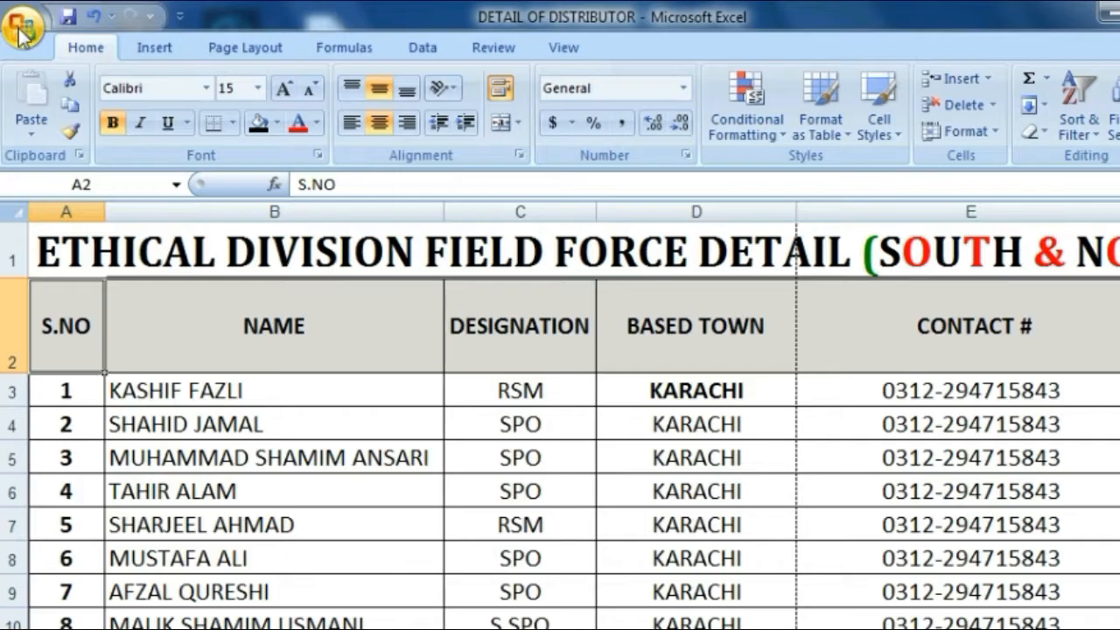
Preview the Ethical sheet's printout, check how the table splits across its pages, and close the preview.
click(19, 33)
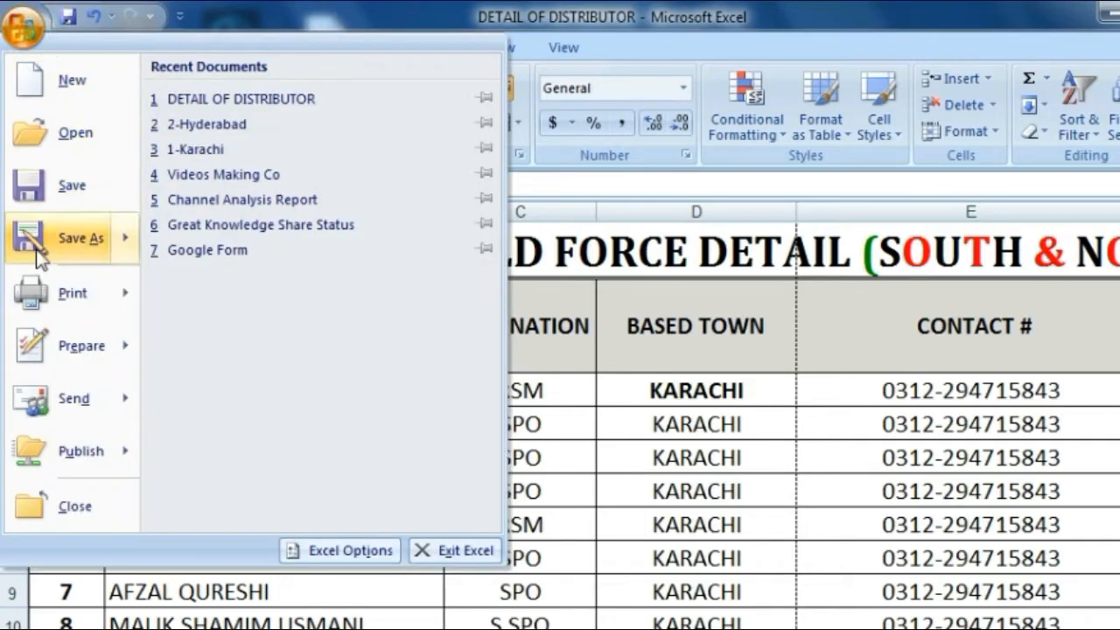
mouse_move(63, 302)
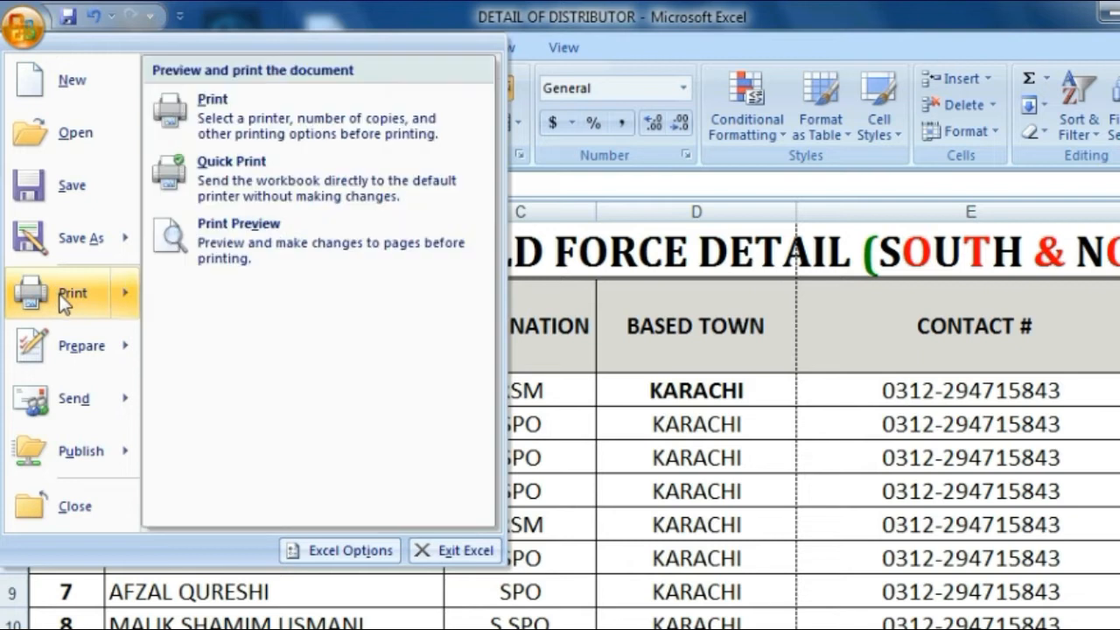
click(265, 256)
scroll(725, 501, down, 6)
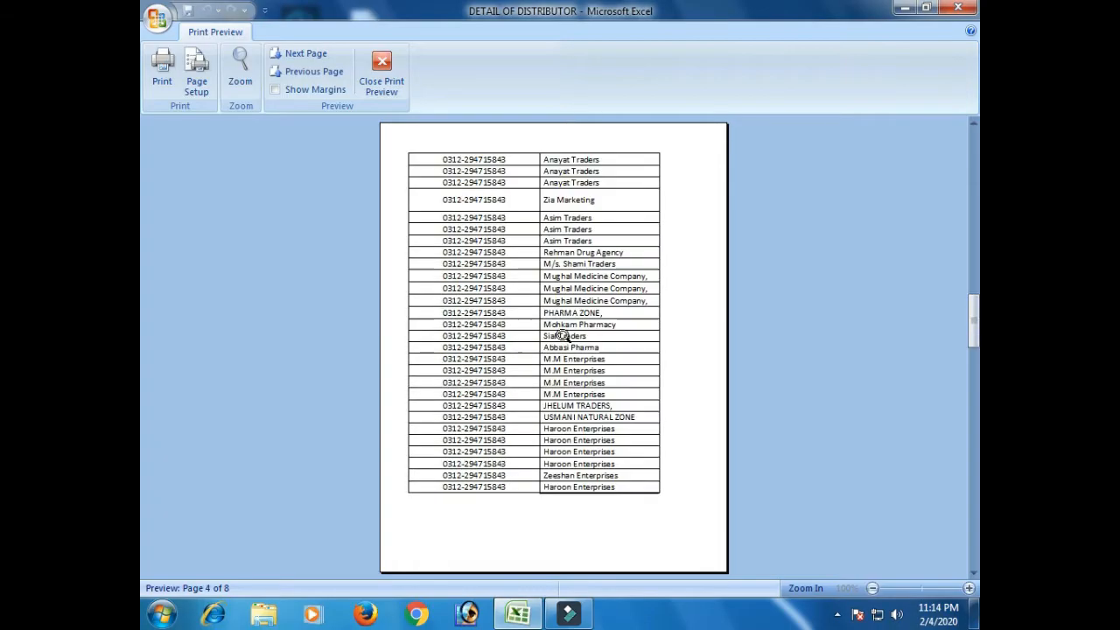
scroll(563, 335, down, 1)
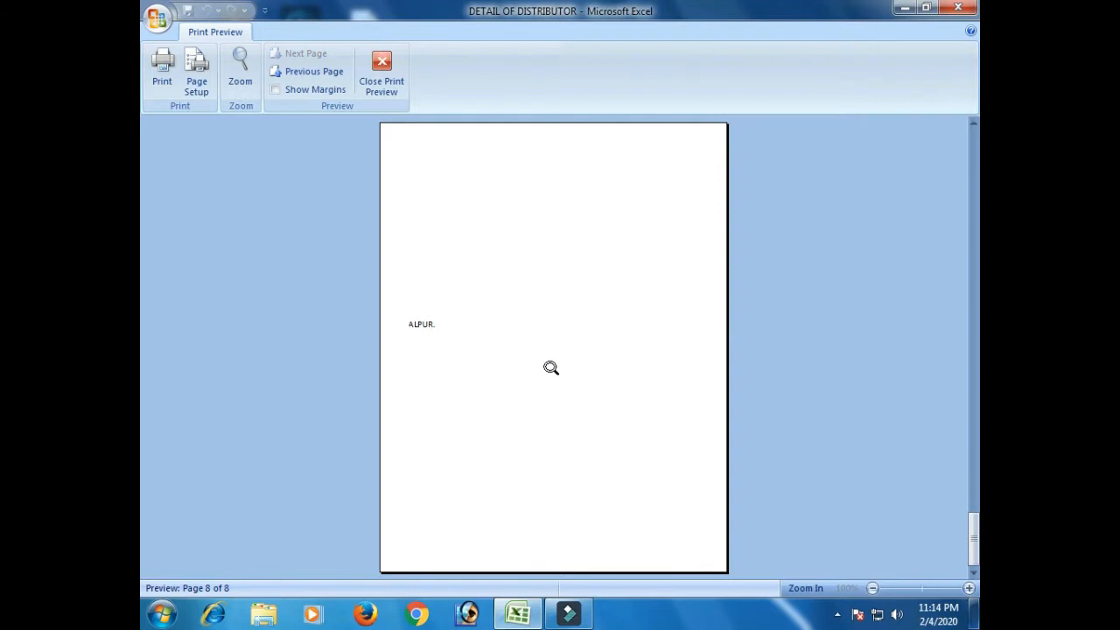
scroll(550, 367, up, 7)
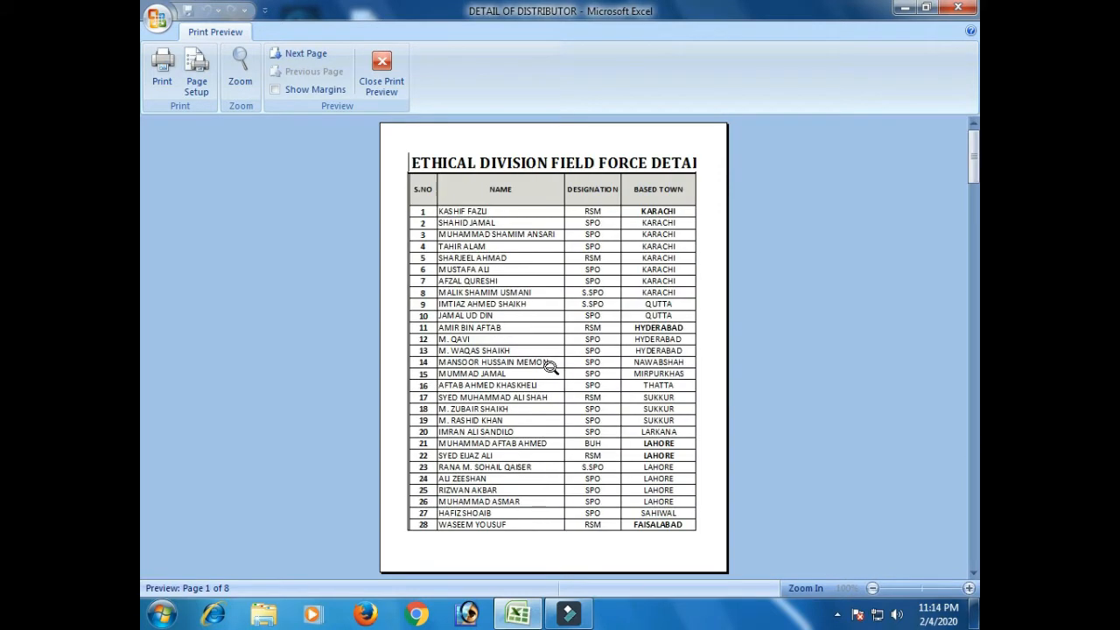
scroll(550, 367, down, 5)
scroll(550, 367, down, 2)
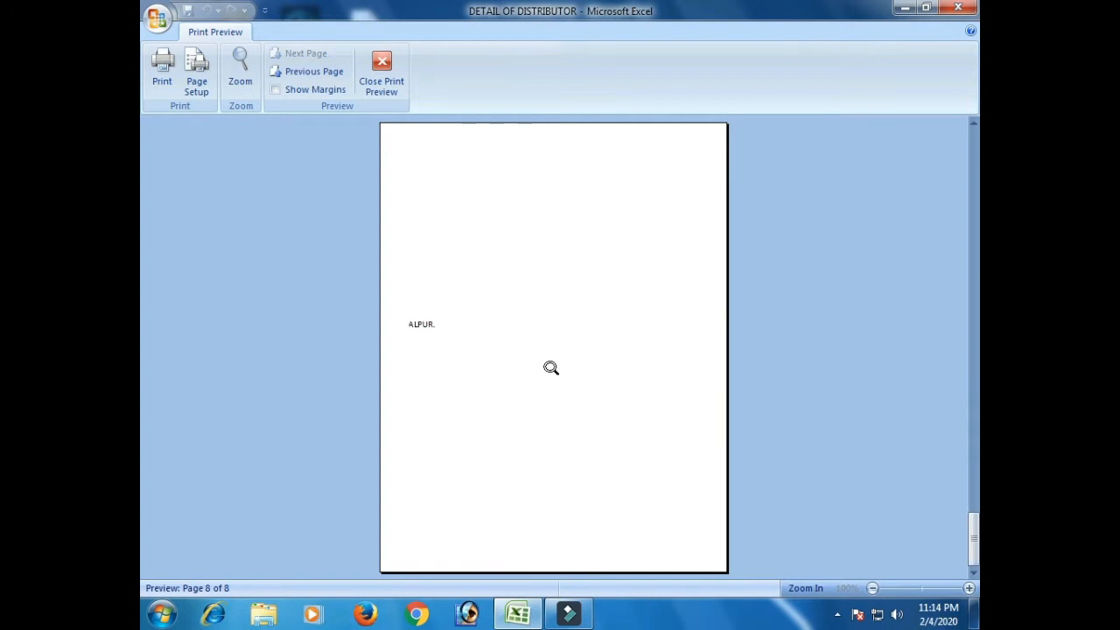
scroll(550, 367, up, 7)
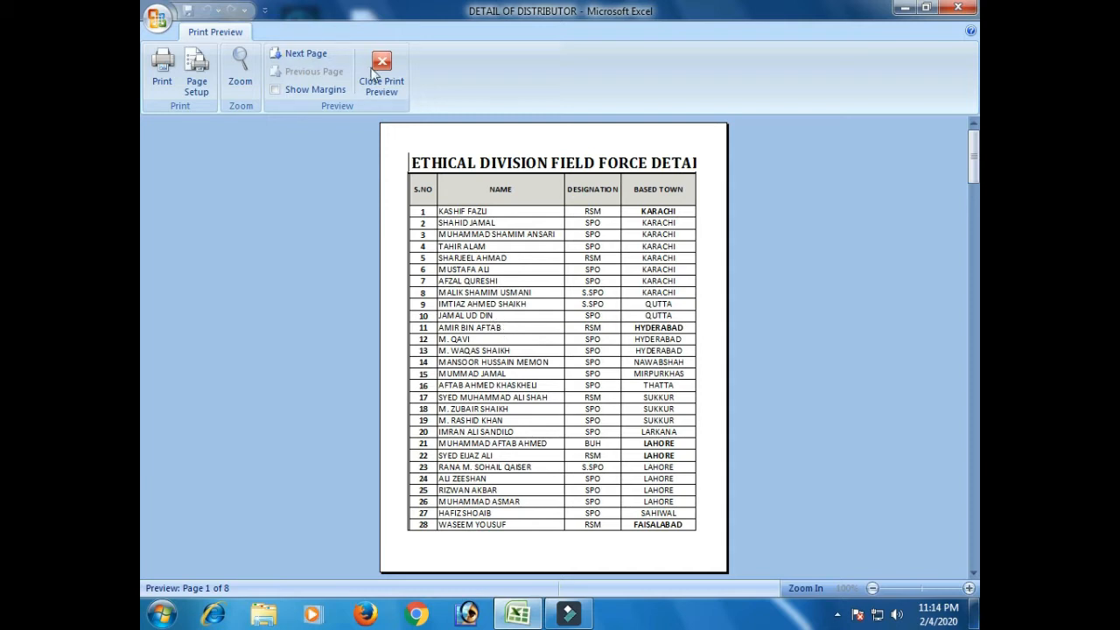
scroll(504, 274, down, 7)
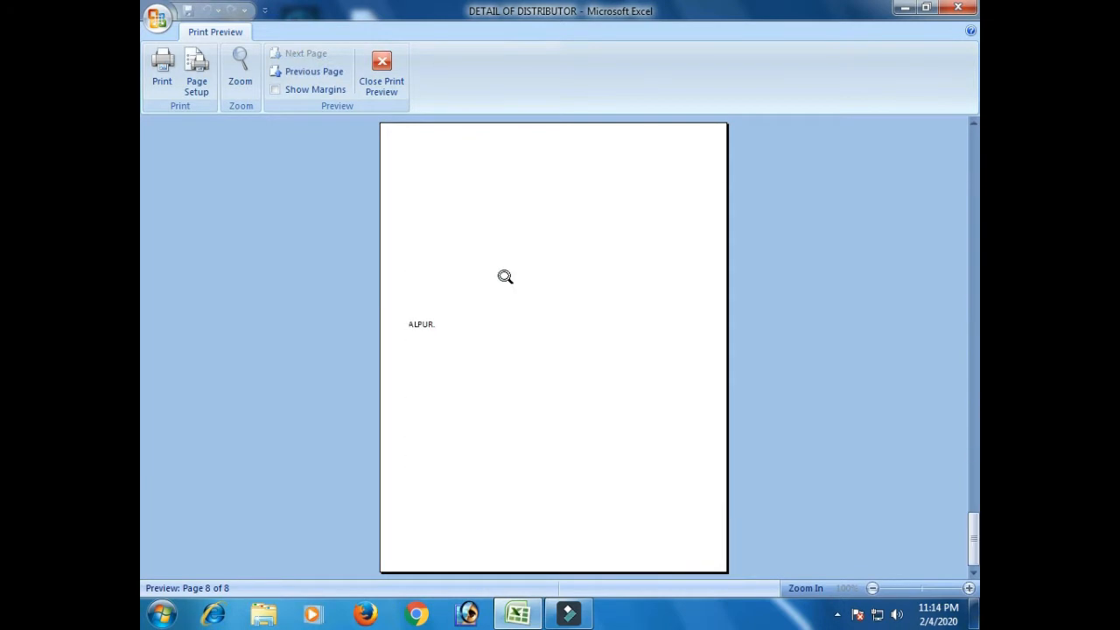
scroll(505, 276, up, 7)
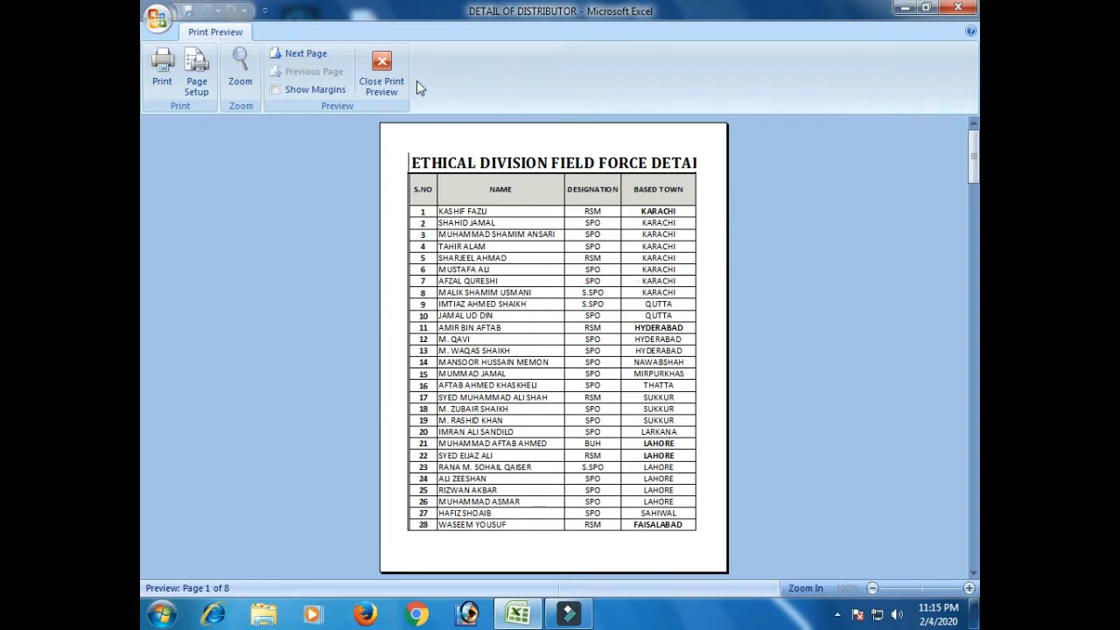
click(379, 74)
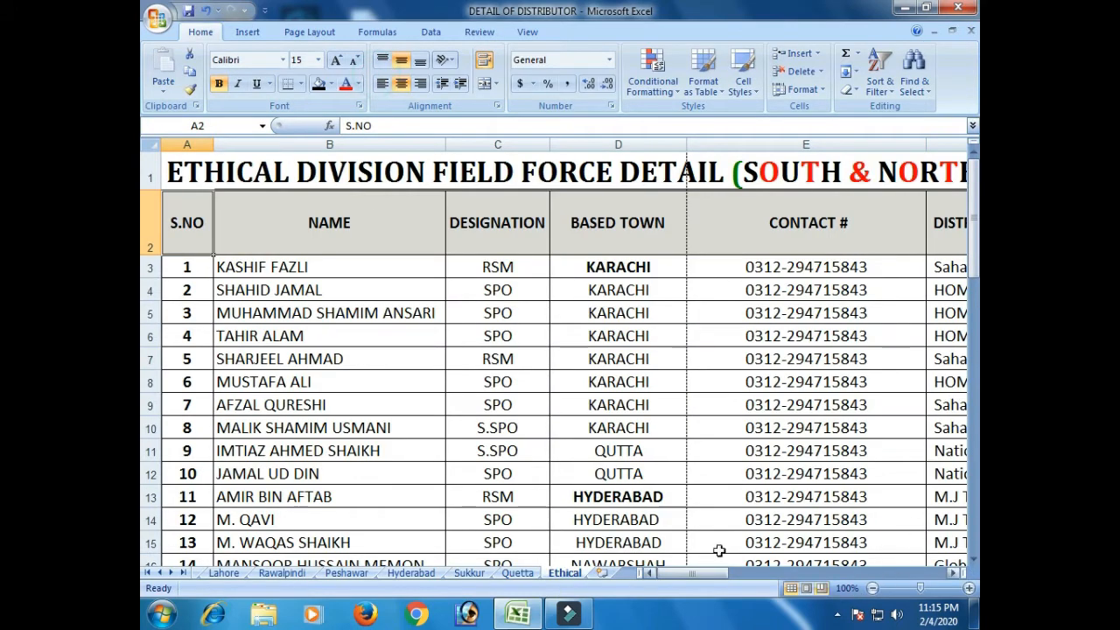
View the whole table with its page breaks at 40% zoom and return the sheet to 100%.
click(383, 259)
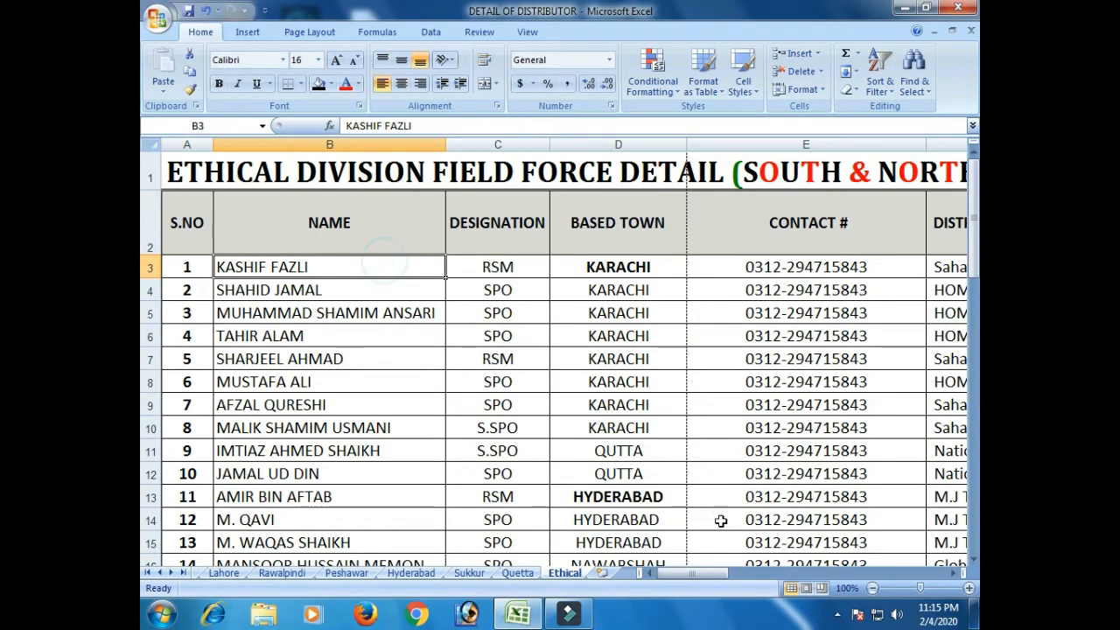
click(872, 588)
click(872, 588)
click(872, 588)
click(873, 588)
click(872, 588)
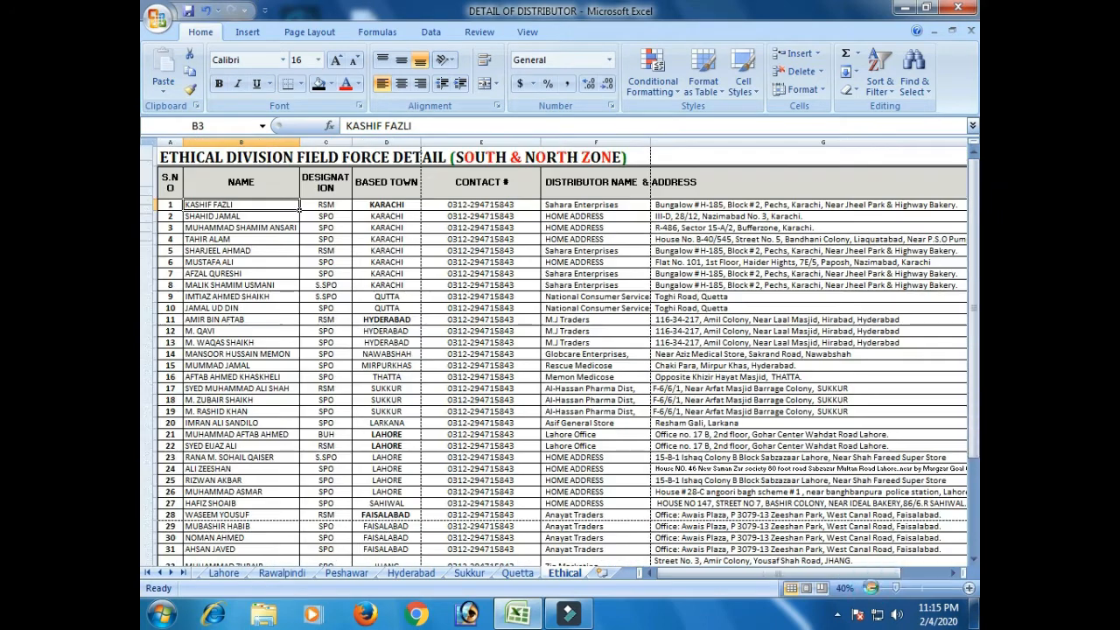
click(872, 588)
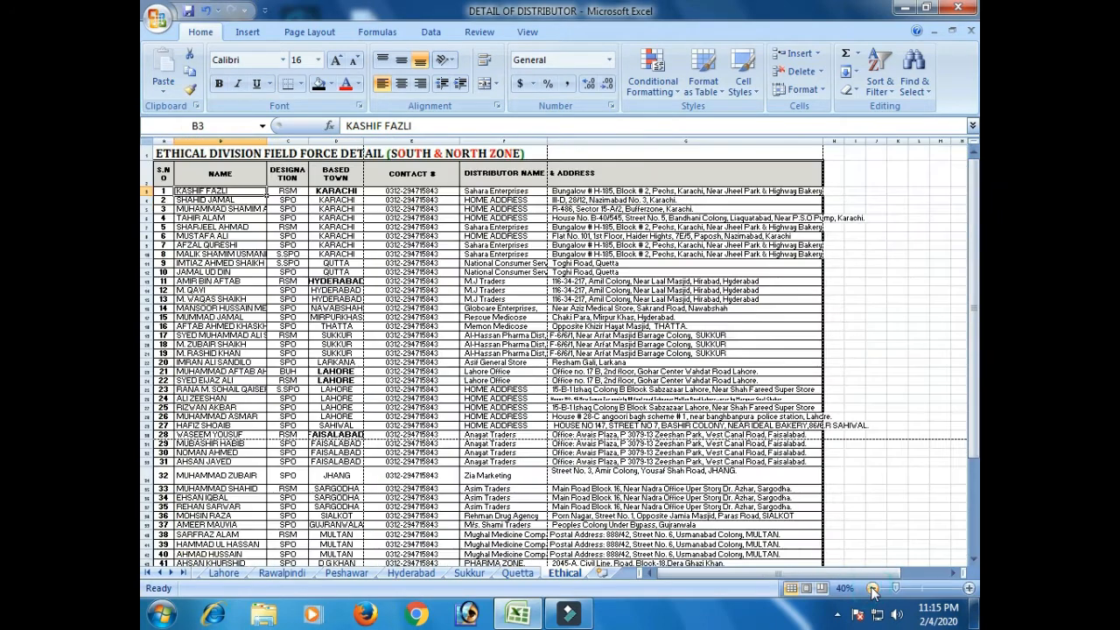
click(969, 588)
click(968, 587)
click(969, 588)
click(968, 588)
click(968, 588)
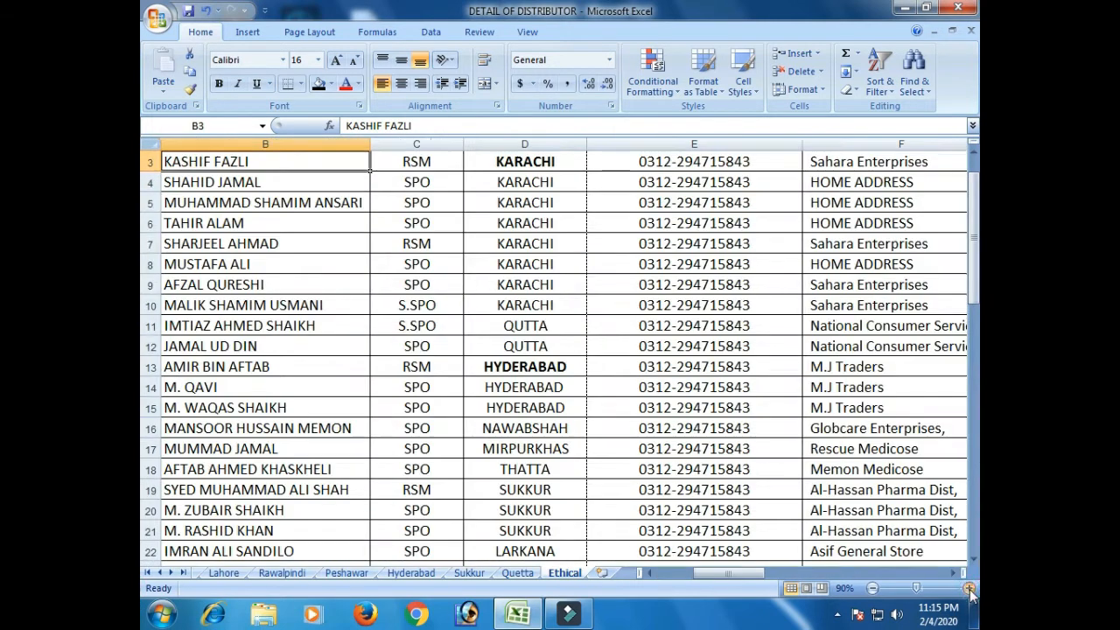
click(968, 587)
scroll(635, 465, up, 1)
click(545, 331)
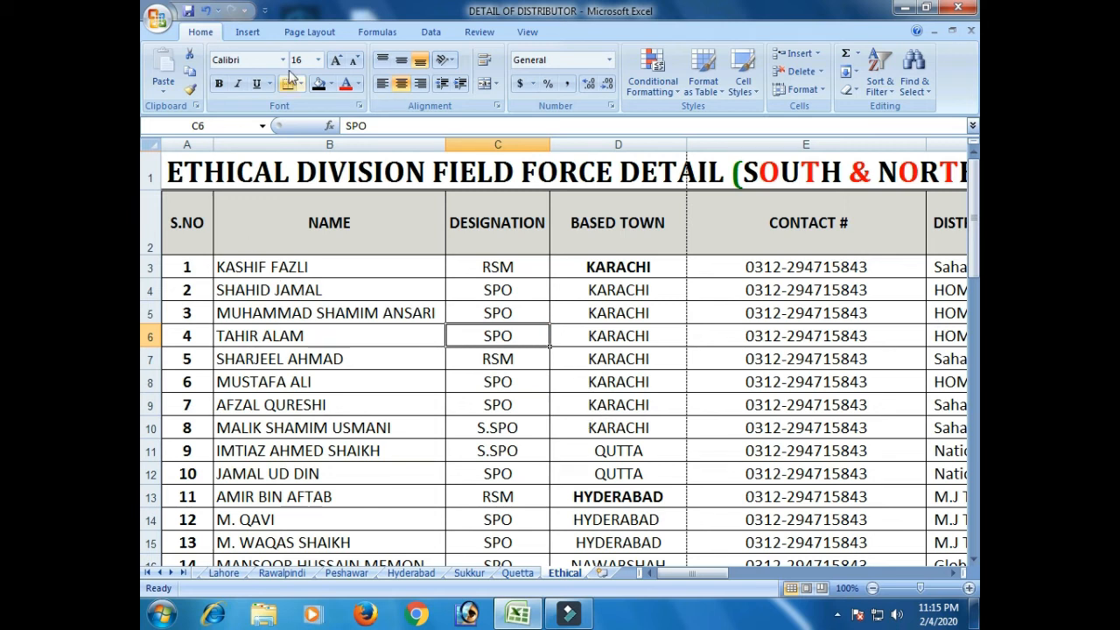
Set the Ethical sheet's page orientation to Landscape and its paper size to Legal.
click(307, 35)
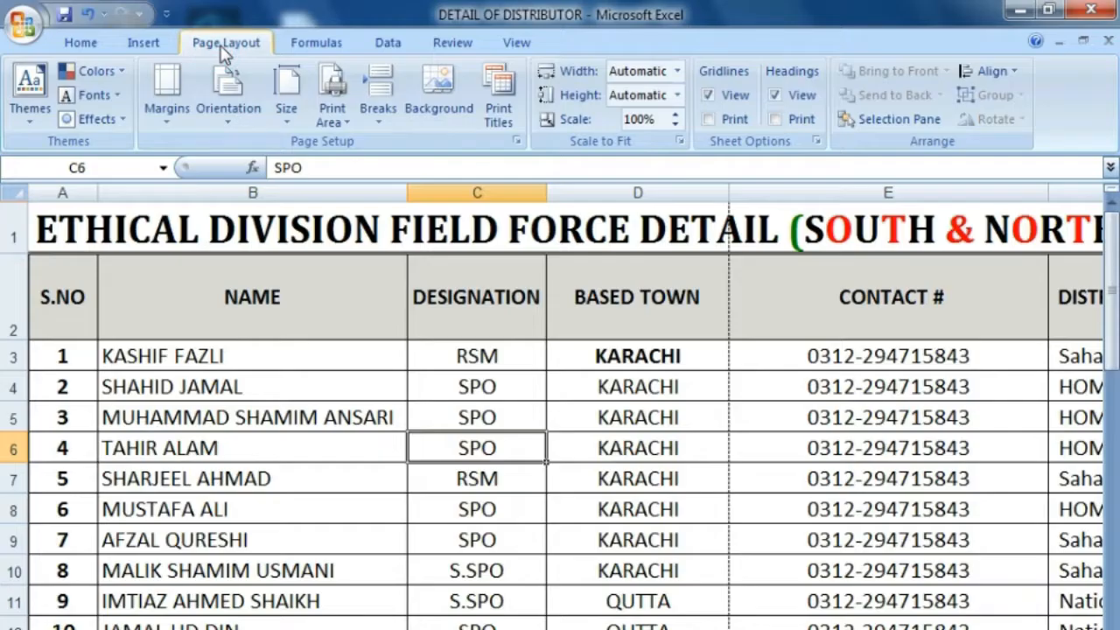
click(225, 101)
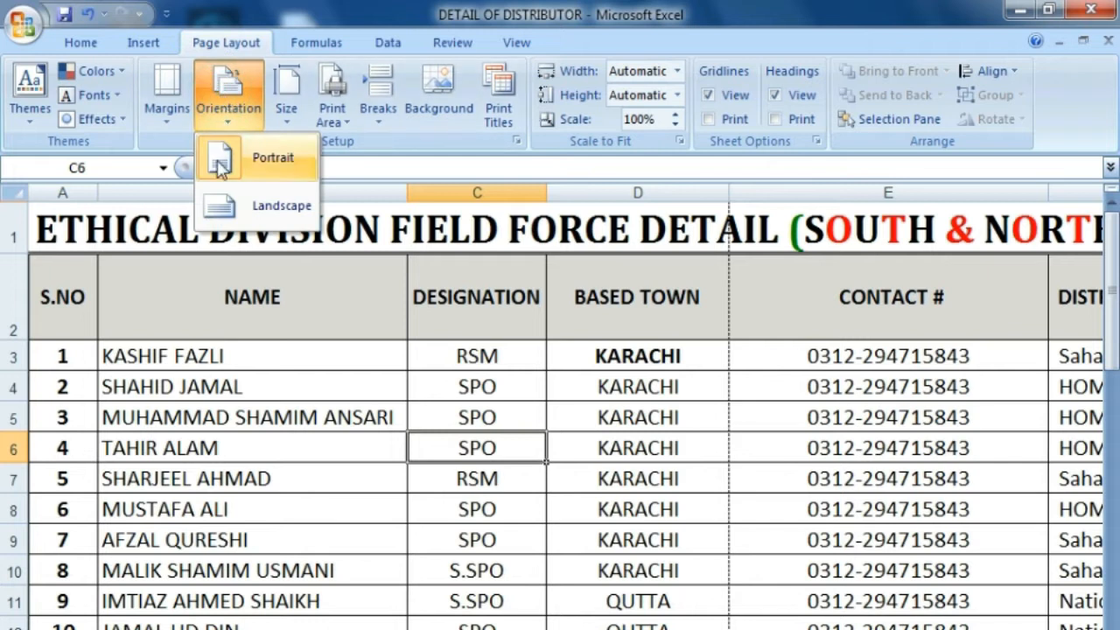
click(231, 207)
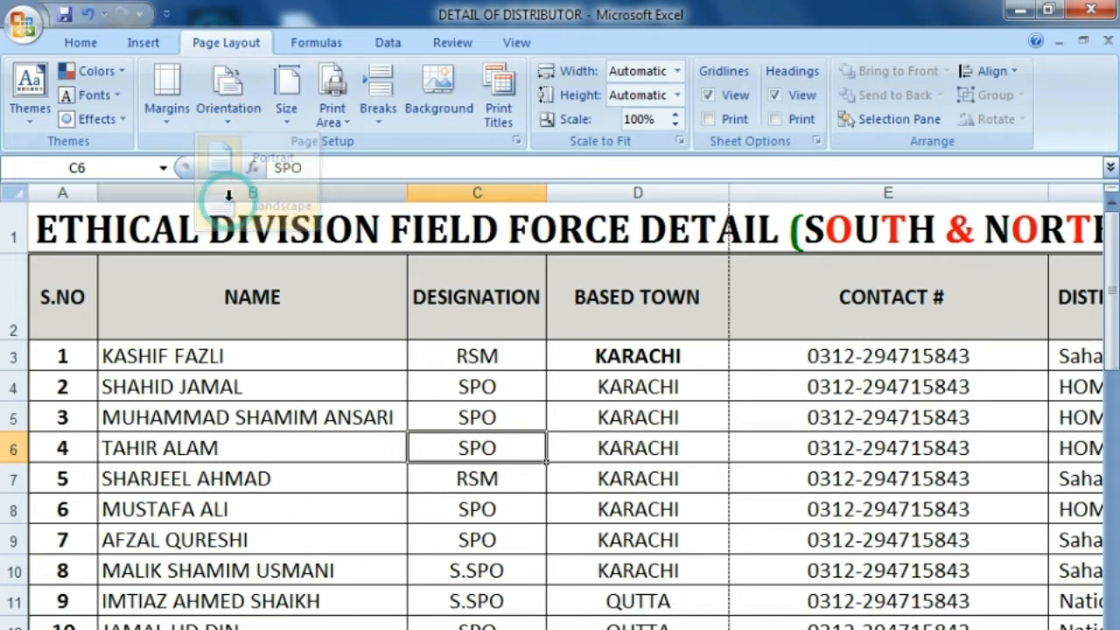
click(643, 438)
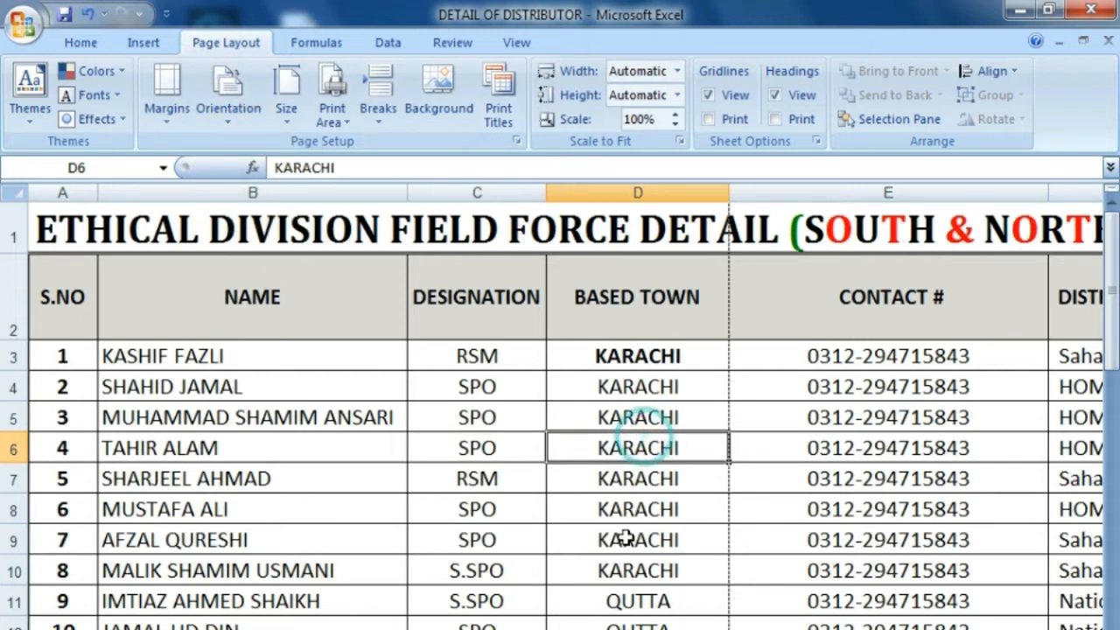
click(297, 110)
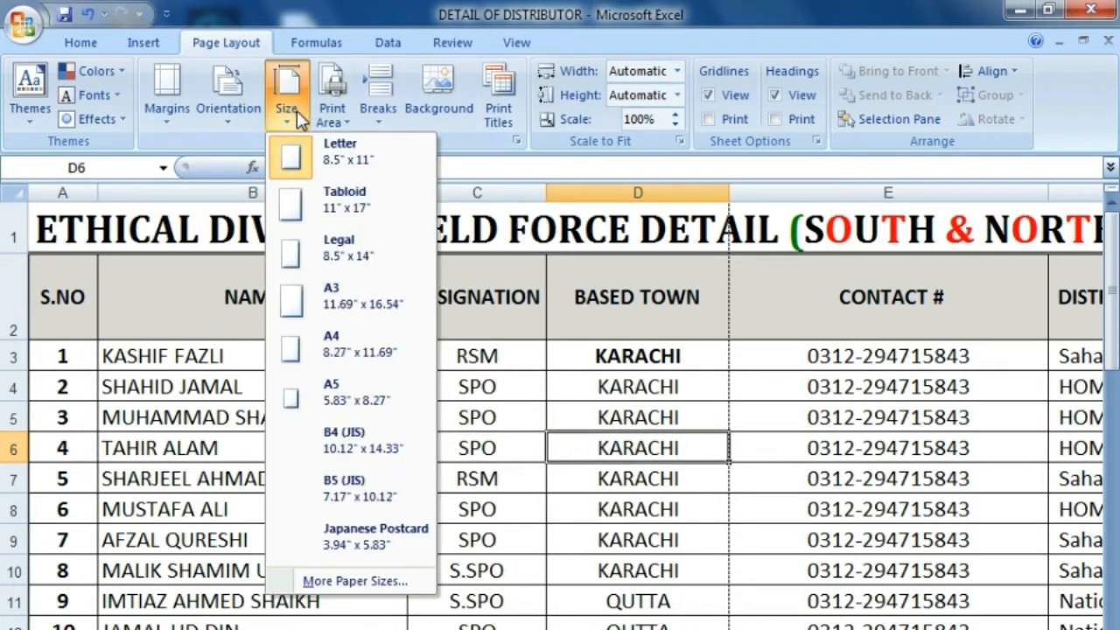
click(322, 246)
click(485, 345)
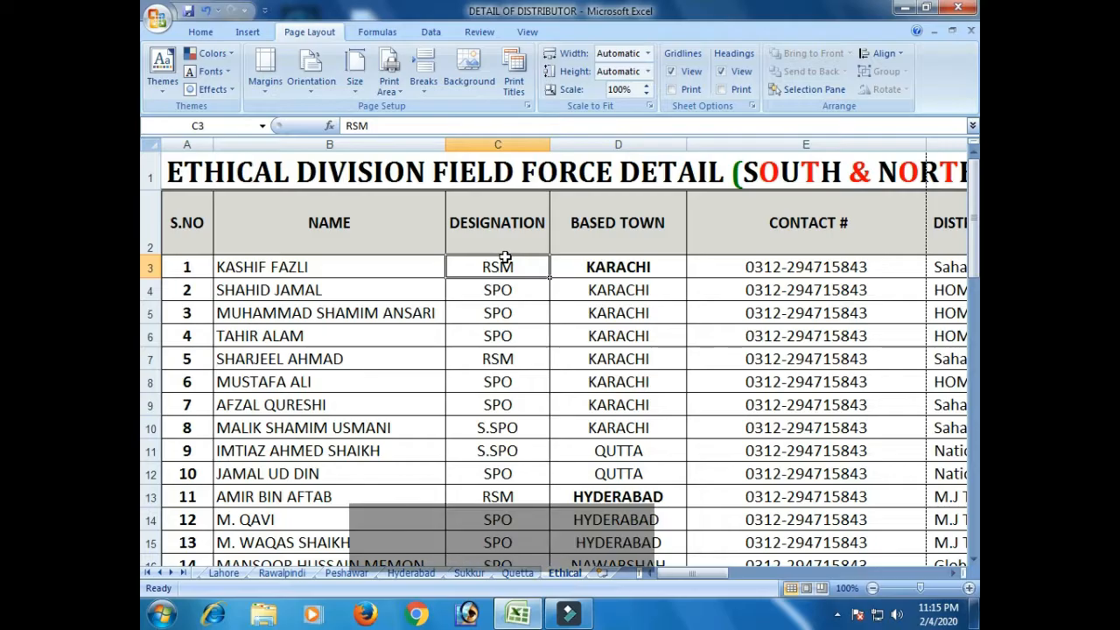
Preview the printout with the new page setup and check which columns and rows fit on each page.
key(ctrl+F2)
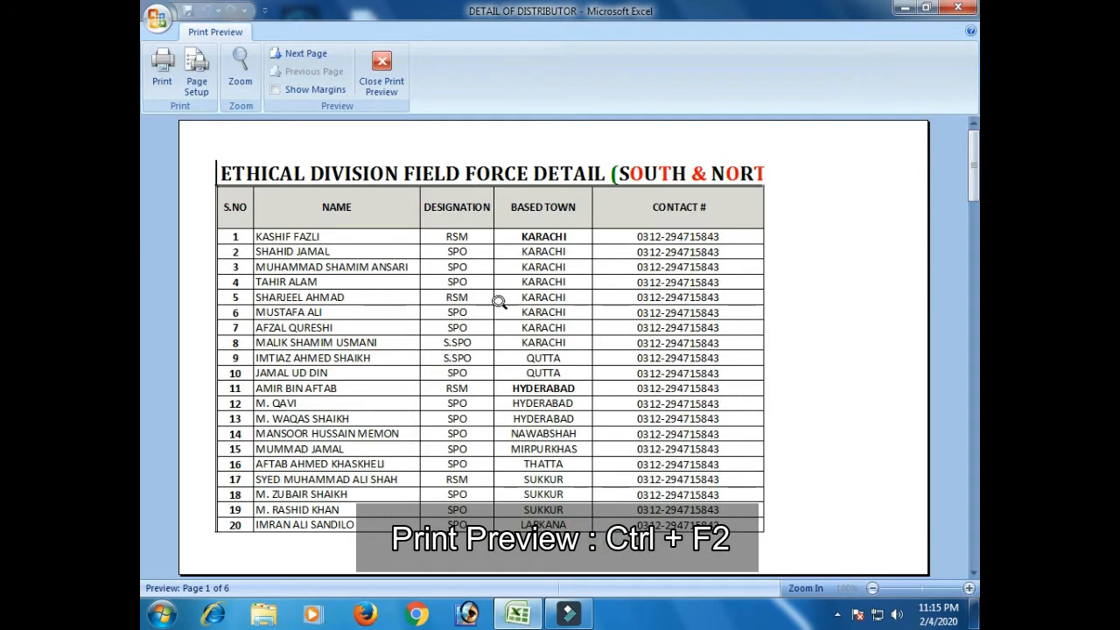
scroll(500, 302, down, 3)
scroll(559, 362, up, 3)
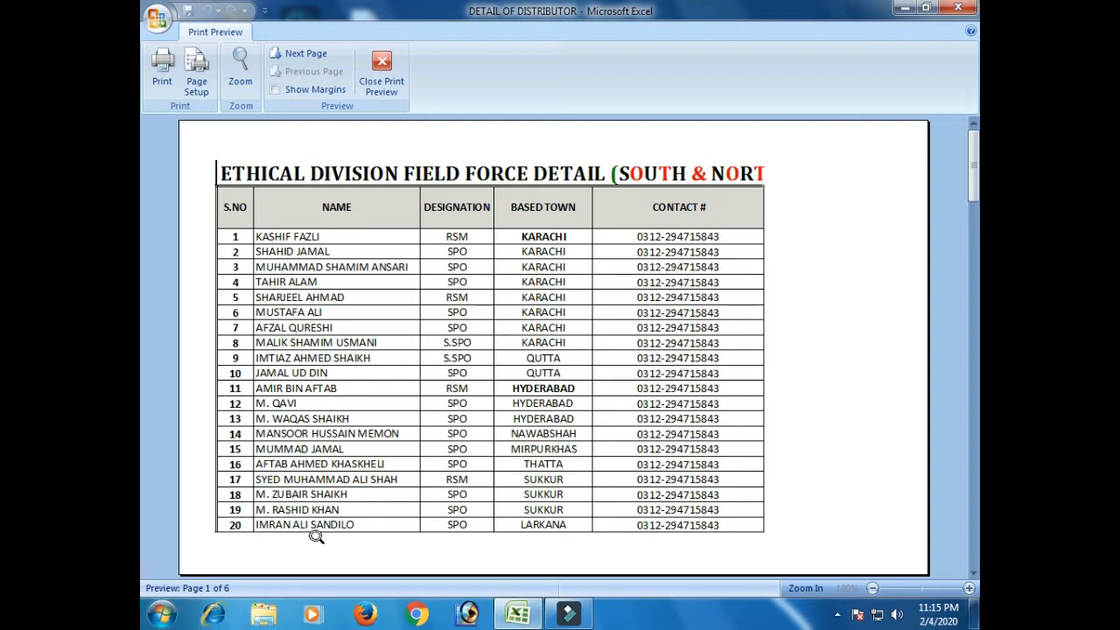
scroll(505, 390, down, 5)
scroll(505, 390, up, 5)
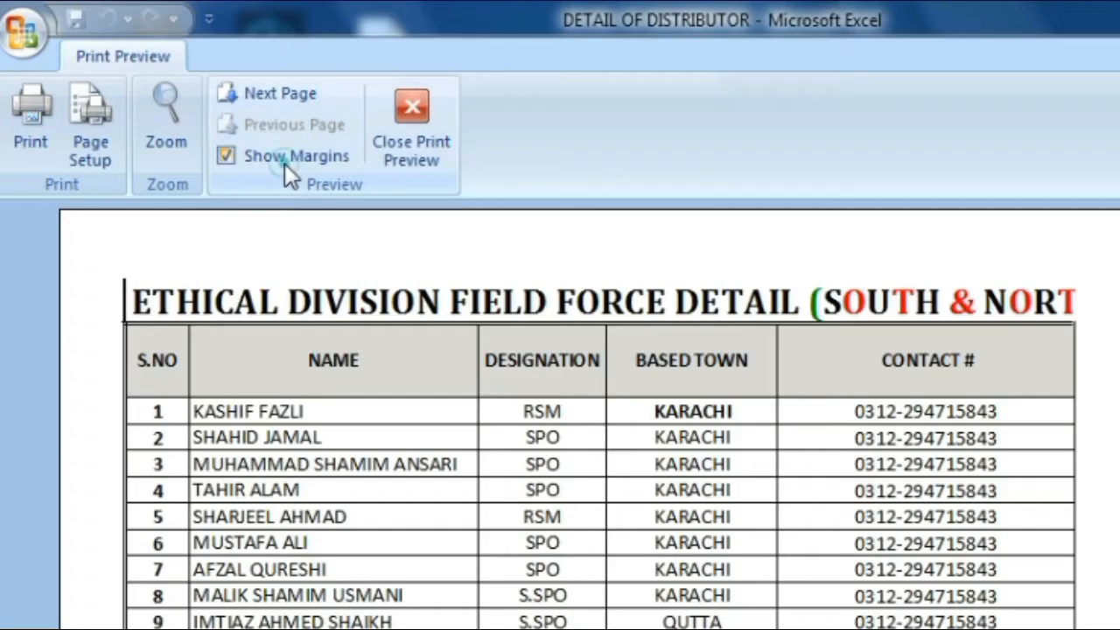
Show the margins in the print preview and narrow the top, left and right page margins close to the paper edges.
click(308, 90)
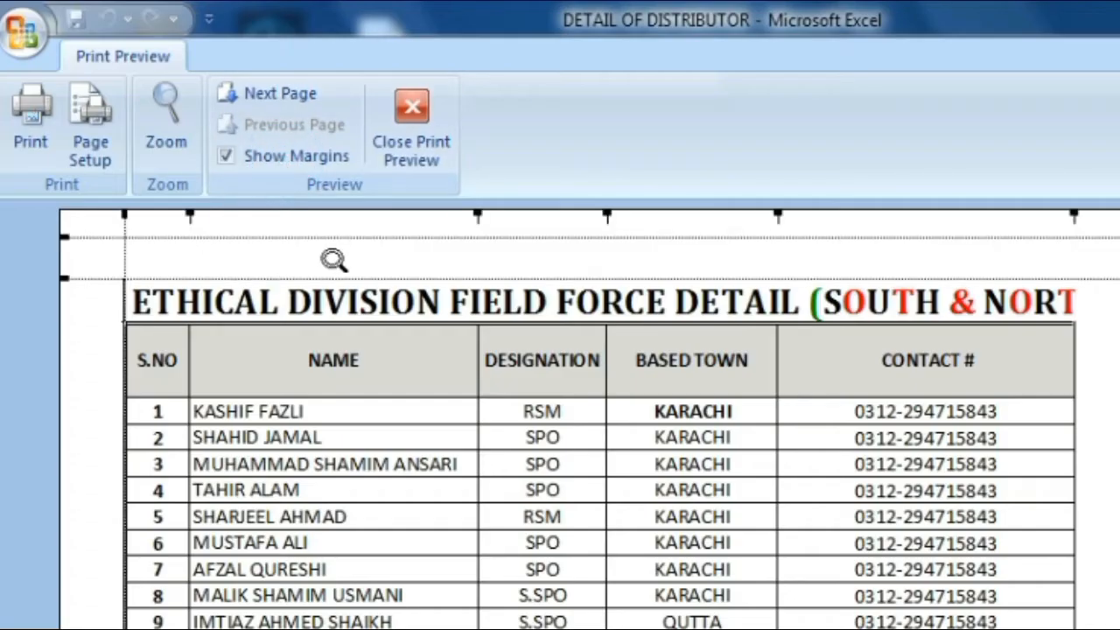
drag(336, 235, 339, 230)
drag(125, 264, 75, 265)
drag(1007, 228, 1043, 230)
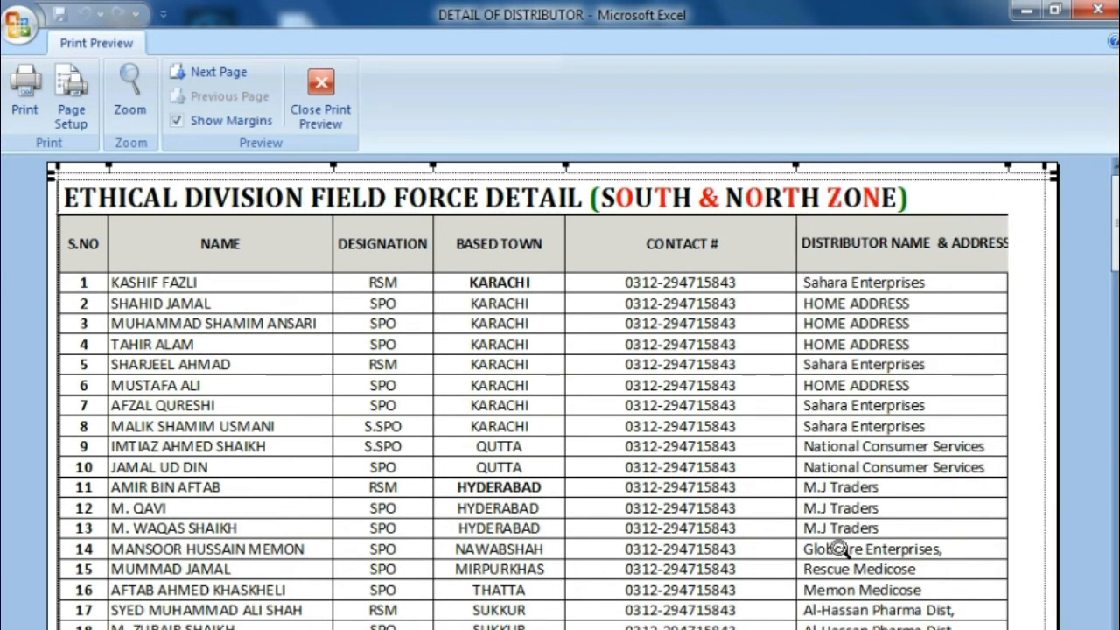
Narrow the bottom page margin close to the paper edge and check the full page in the preview.
click(676, 625)
scroll(676, 625, down, 2)
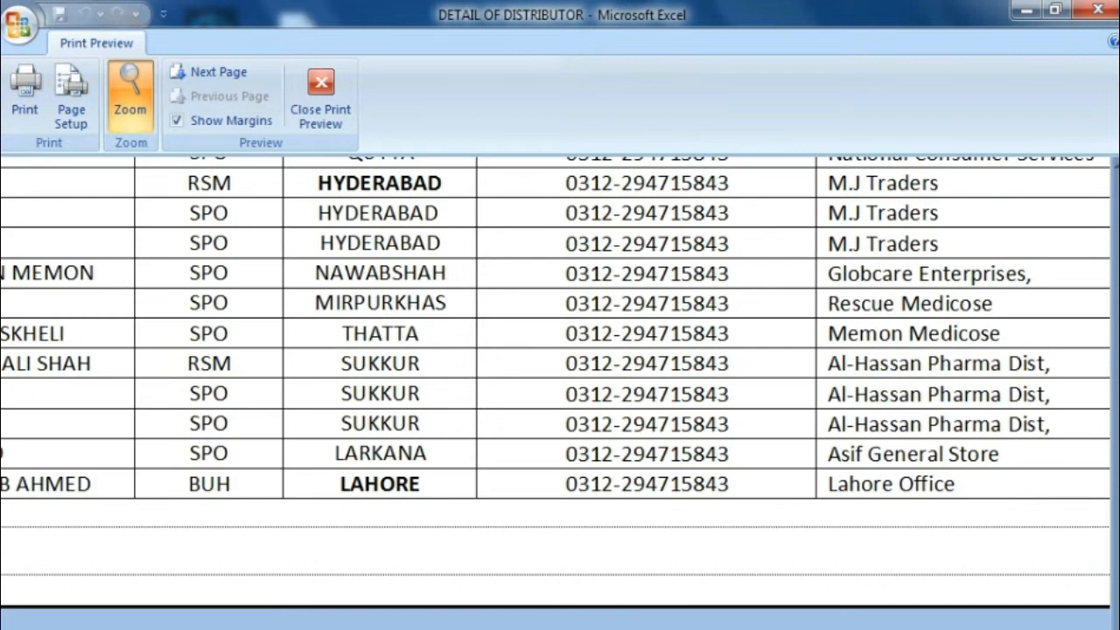
mouse_move(644, 577)
mouse_down()
mouse_move(650, 602)
mouse_move(652, 592)
mouse_up()
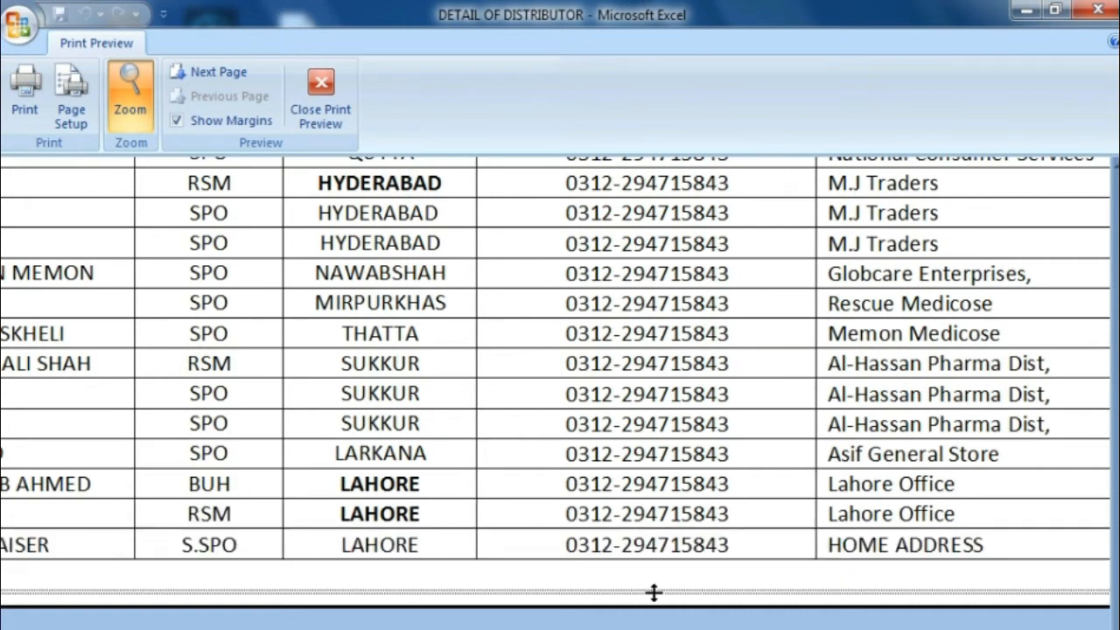
click(138, 107)
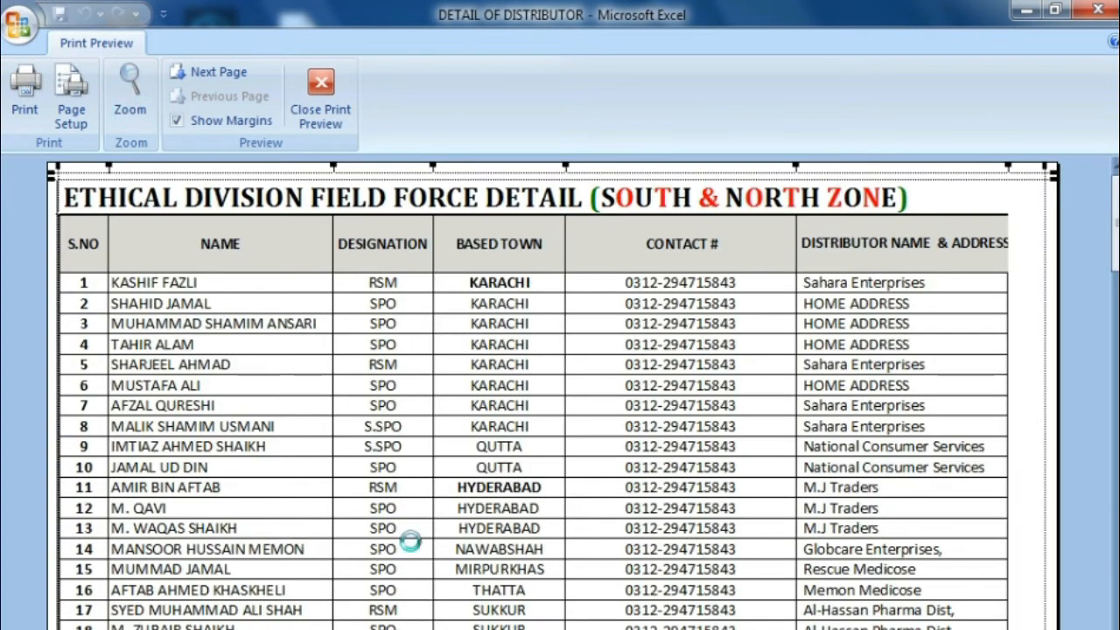
scroll(411, 541, down, 1)
scroll(411, 550, up, 1)
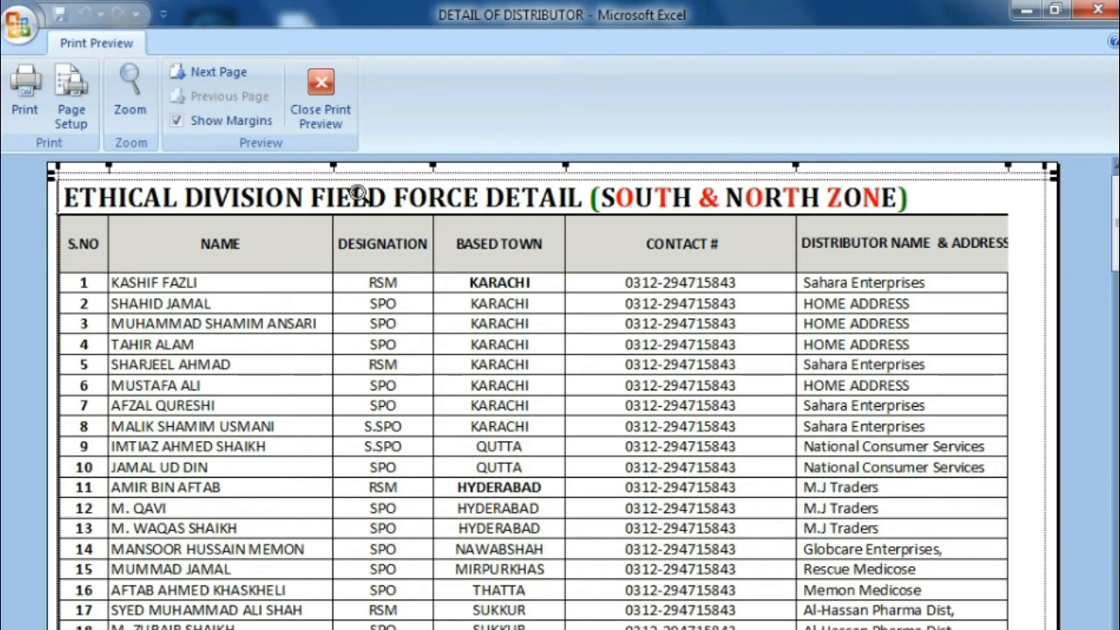
Close the print preview and switch the Ethical sheet to Page Break Preview, dismissing the welcome message.
click(319, 95)
click(401, 448)
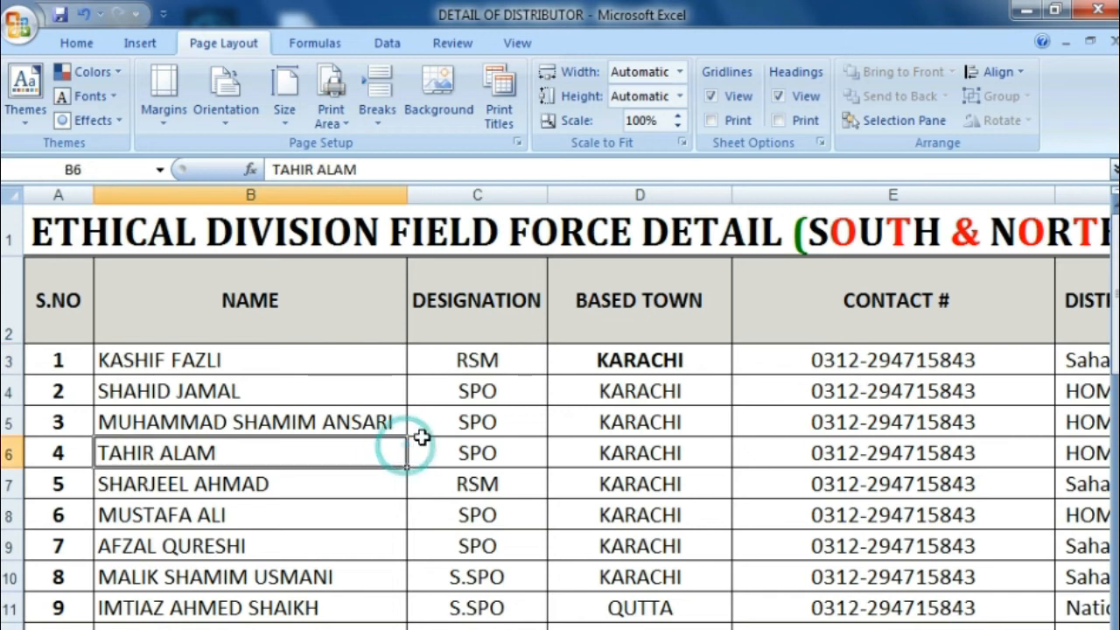
click(85, 35)
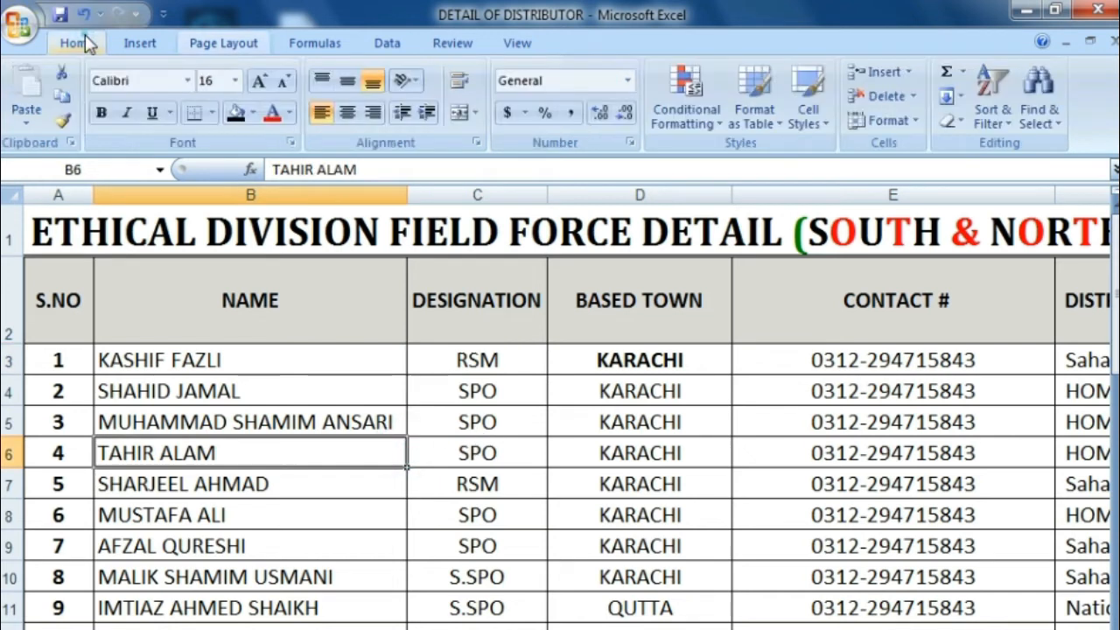
click(364, 396)
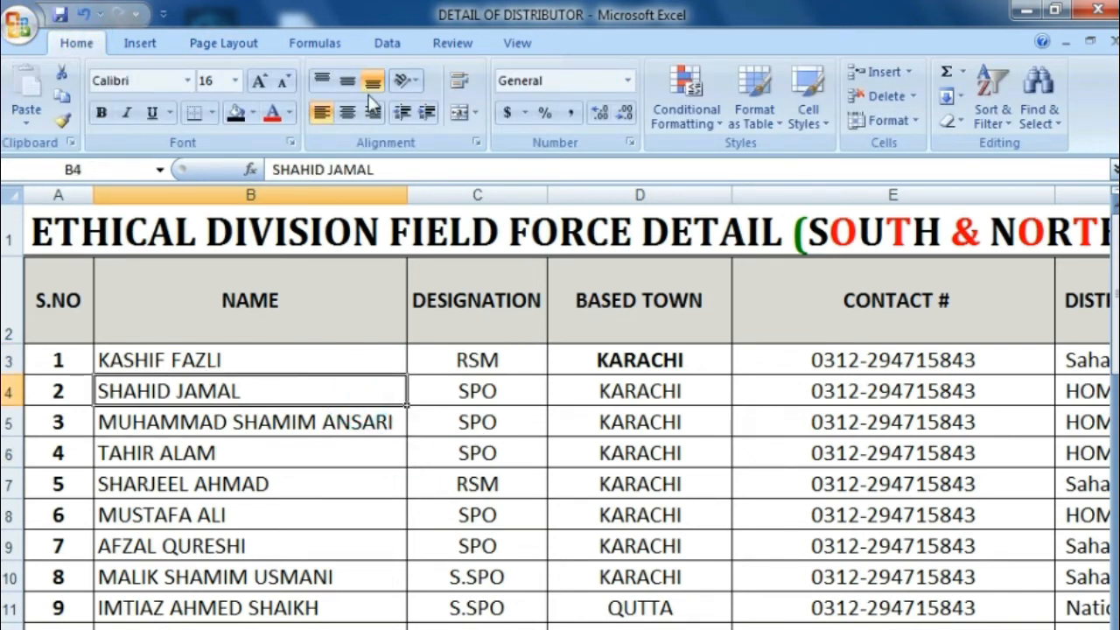
click(517, 43)
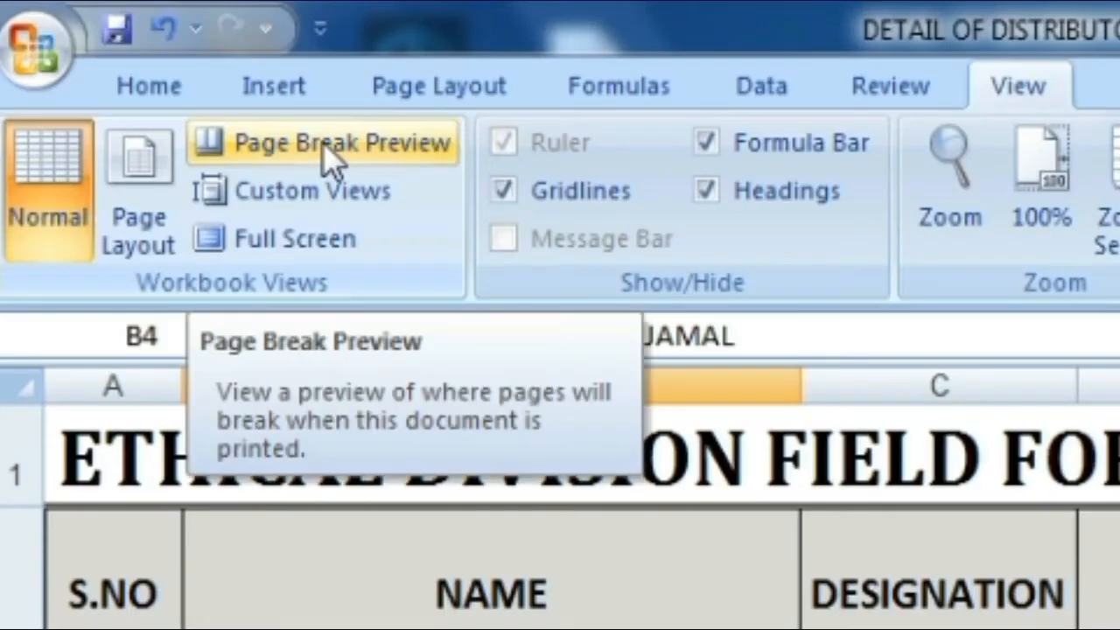
click(326, 149)
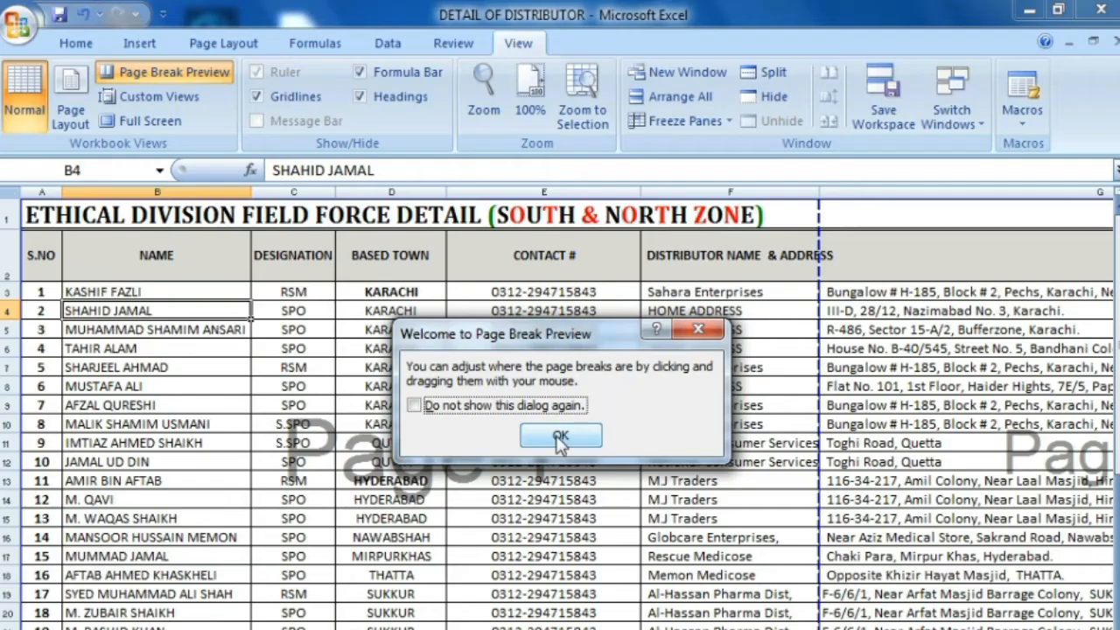
click(560, 435)
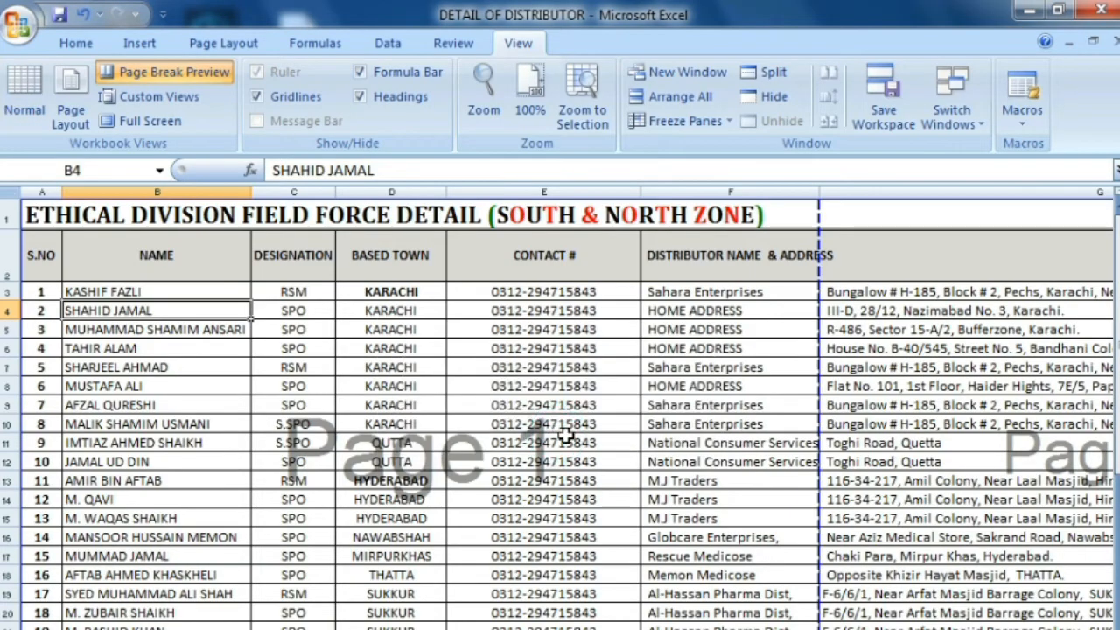
Examine where the page breaks split the rows and columns across the whole Ethical sheet.
scroll(804, 380, down, 3)
scroll(527, 380, up, 3)
scroll(553, 490, down, 5)
scroll(557, 492, down, 2)
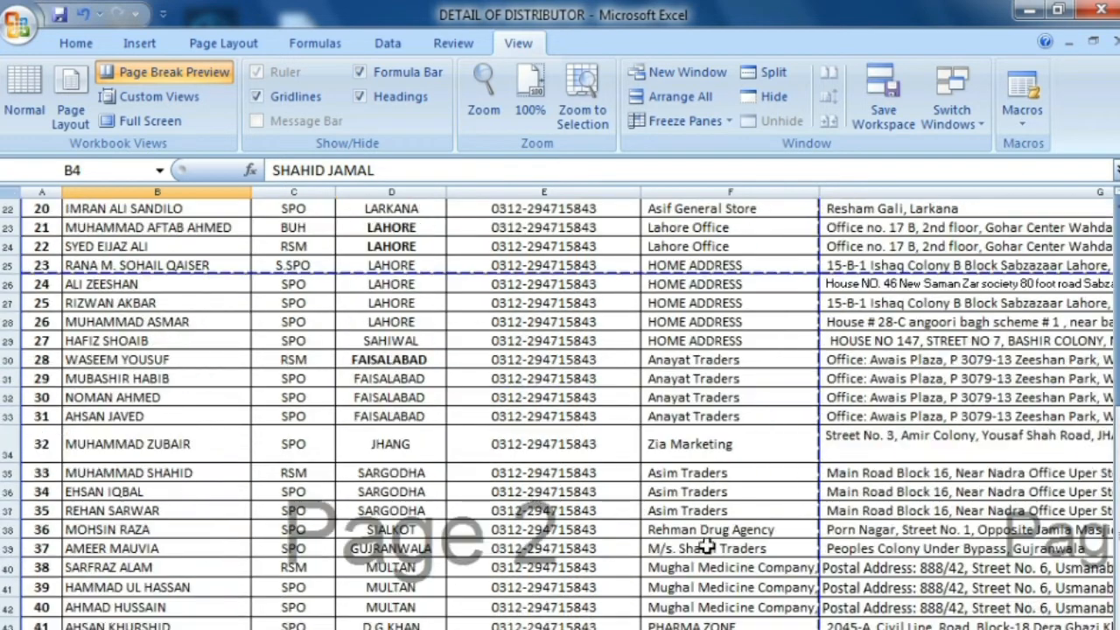
scroll(556, 491, up, 6)
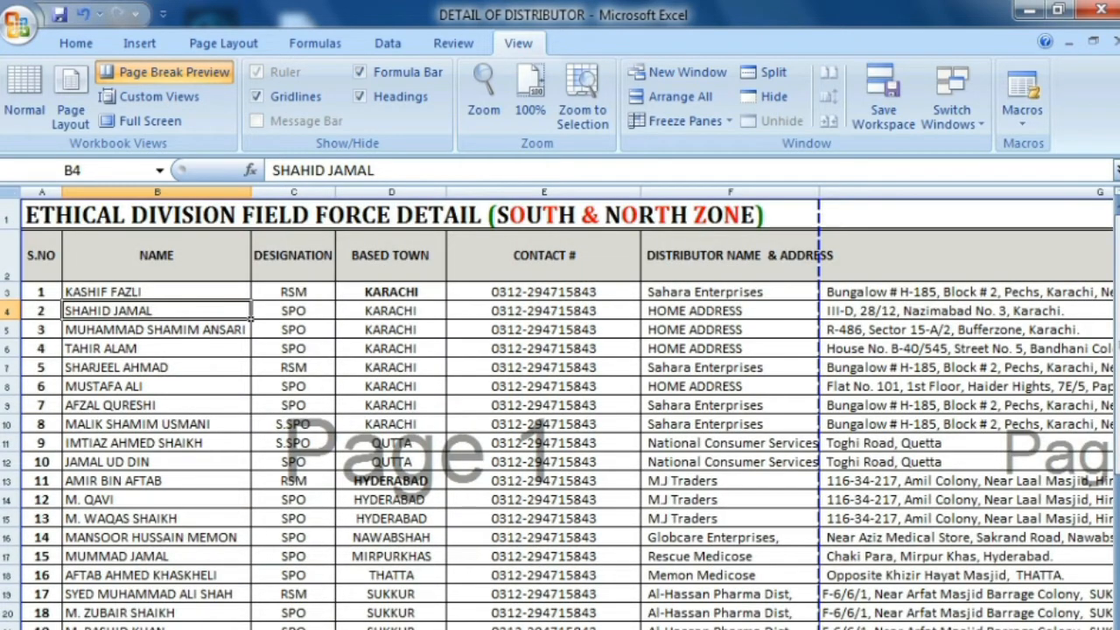
scroll(567, 407, right, 2)
scroll(559, 411, down, 6)
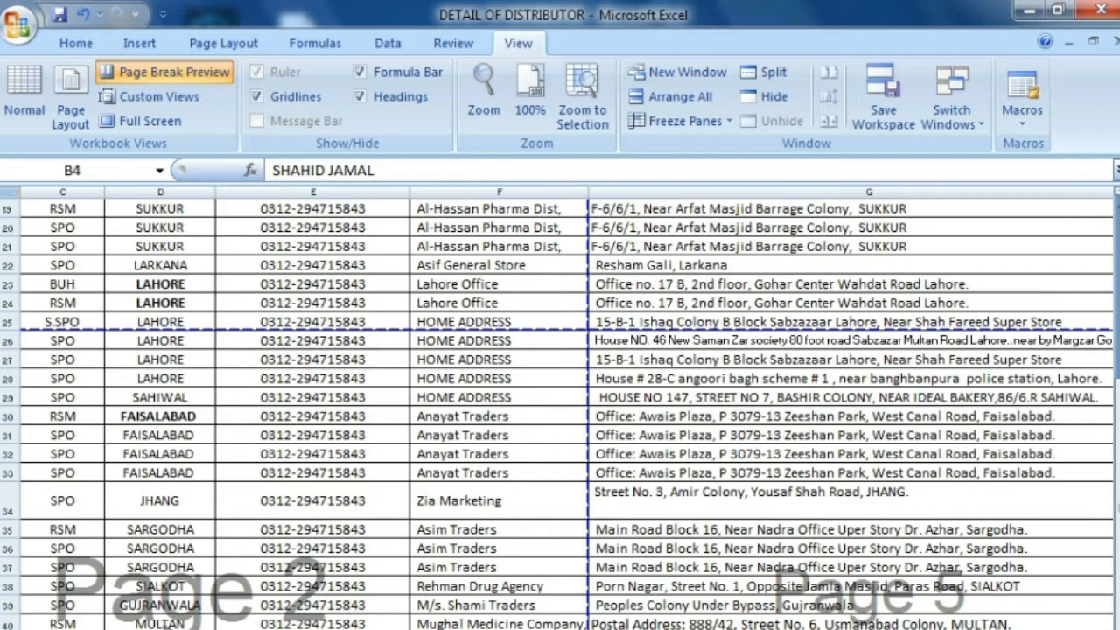
scroll(560, 412, right, 1)
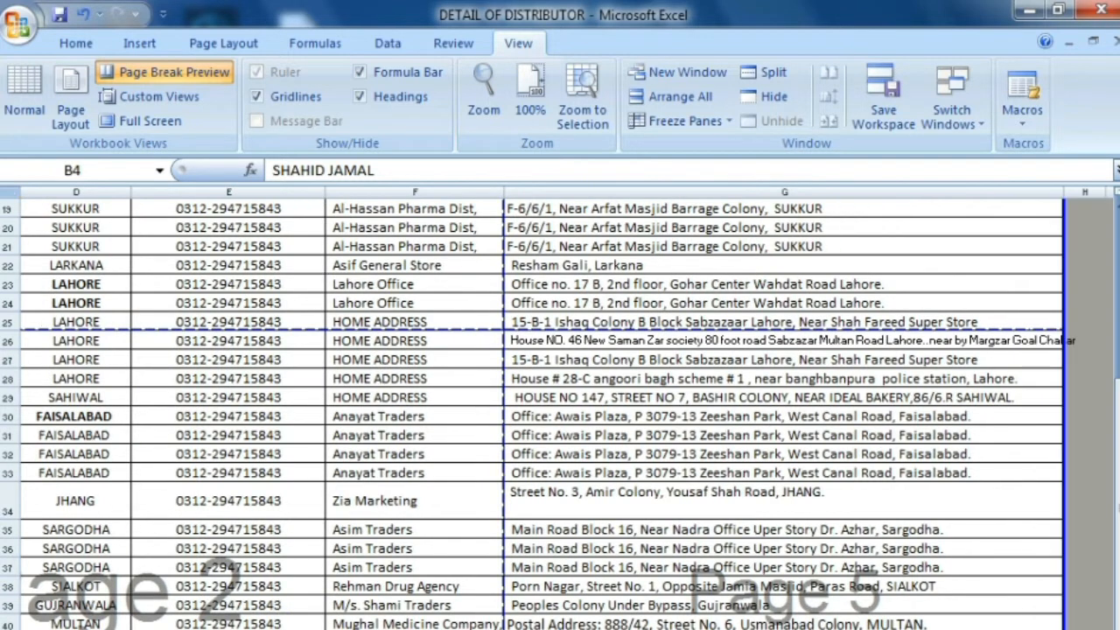
scroll(590, 613, left, 3)
scroll(589, 612, down, 7)
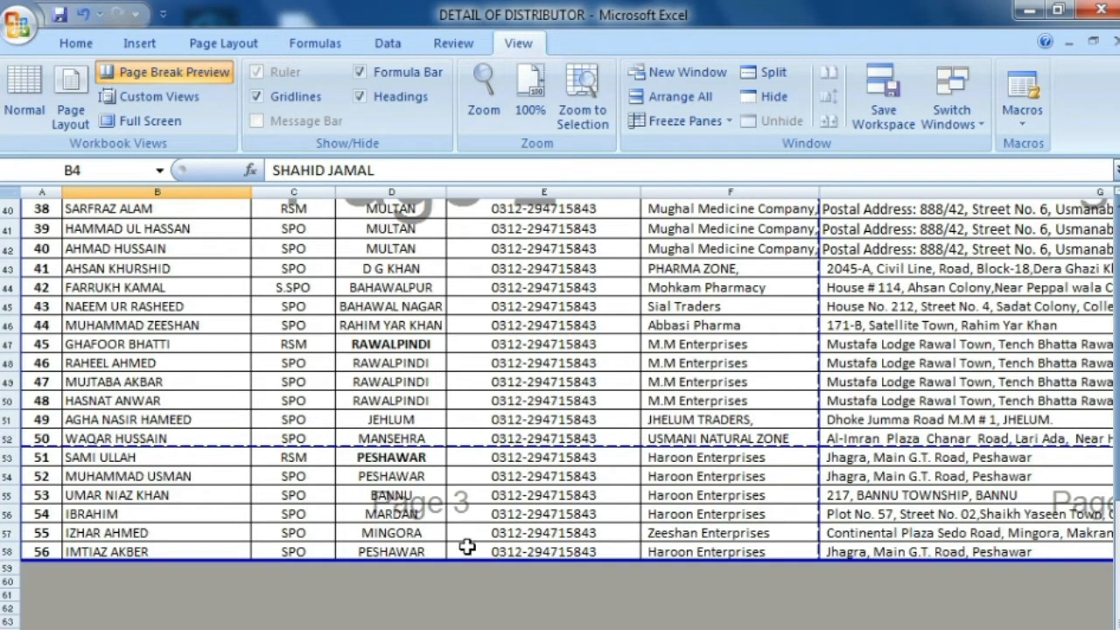
scroll(446, 516, up, 13)
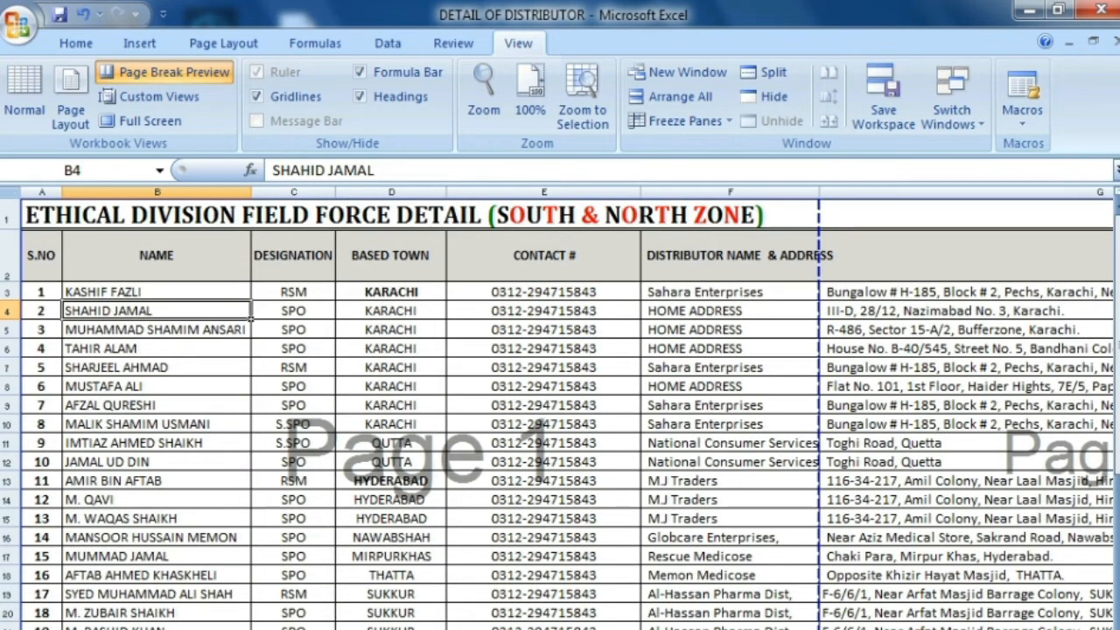
Move the vertical page break out to the outer edge of column G so all columns share one page.
scroll(559, 408, down, 2)
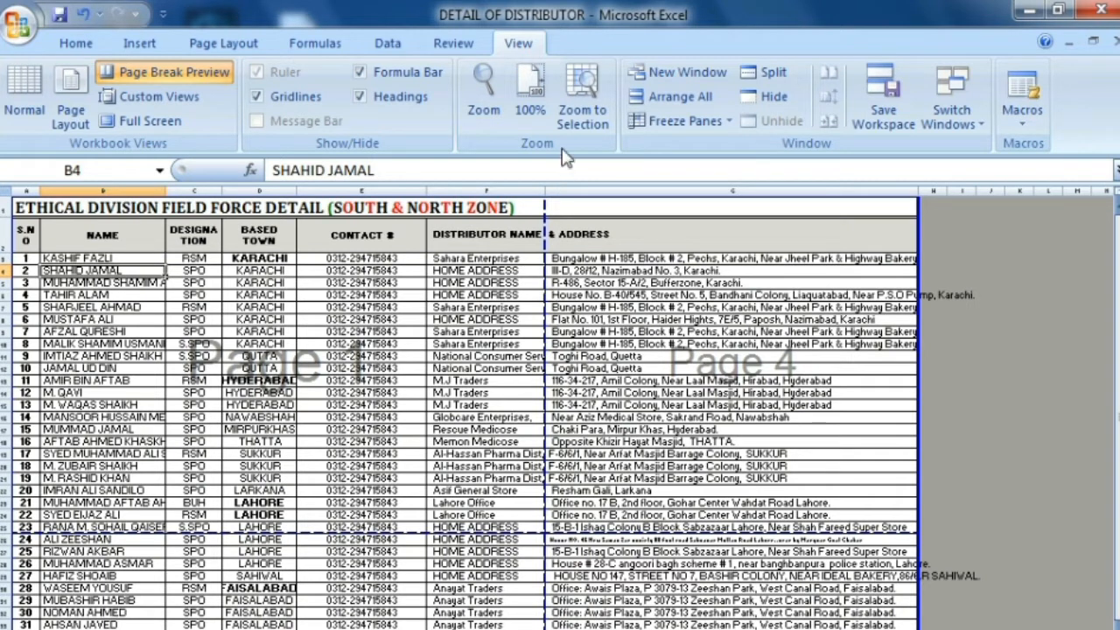
drag(545, 308, 618, 311)
drag(822, 321, 922, 322)
Move the horizontal page break past the last row so the entire Ethical table fits on a single page.
scroll(350, 350, down, 6)
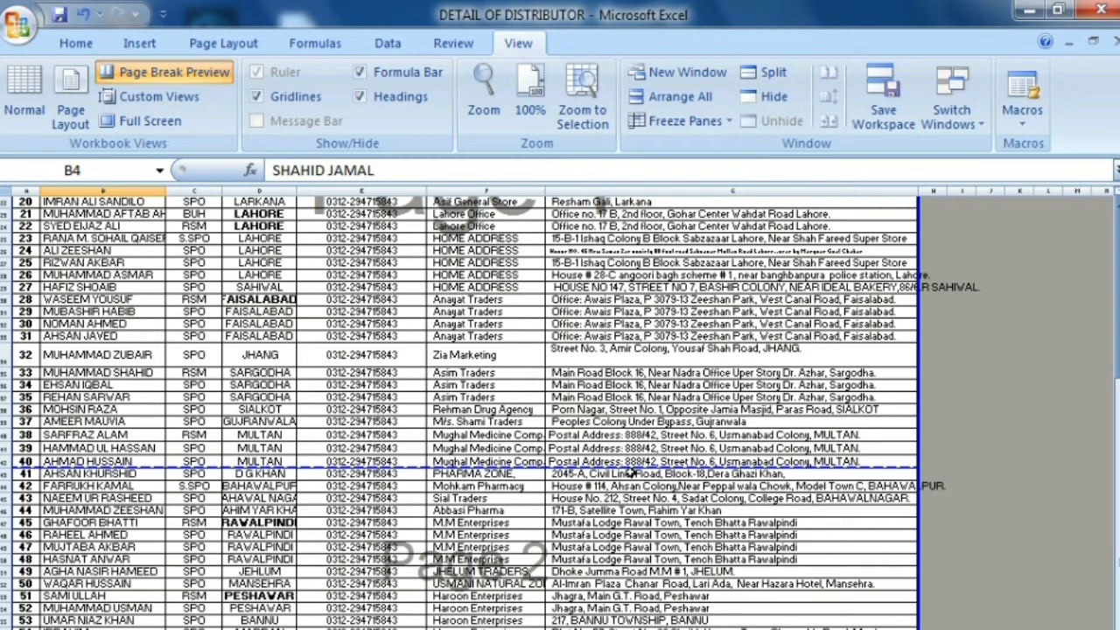
drag(426, 469, 417, 628)
scroll(409, 602, up, 6)
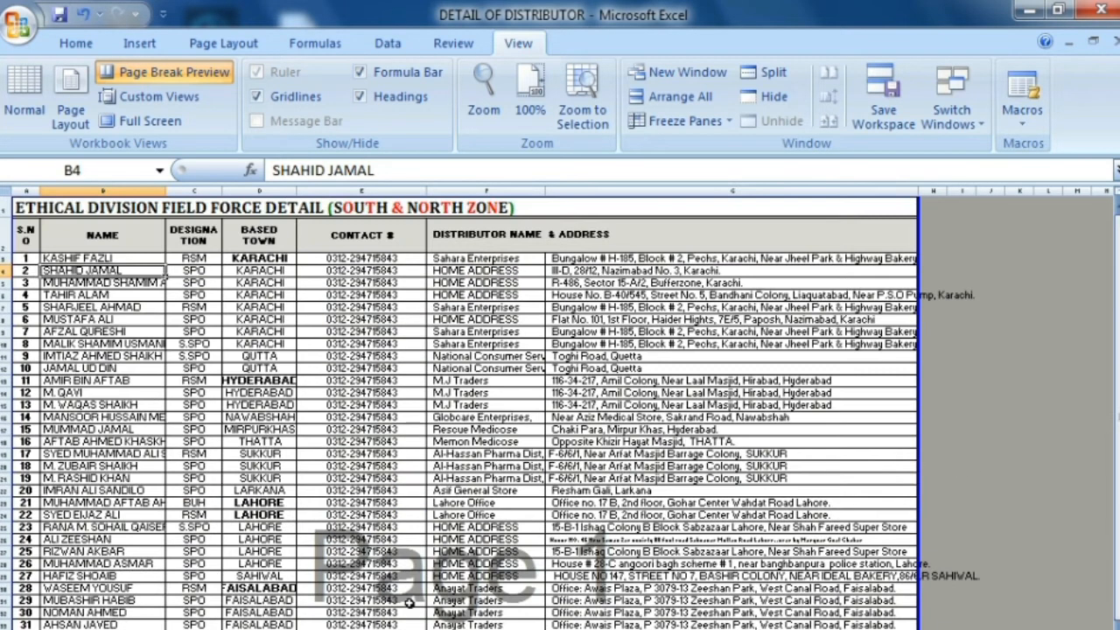
scroll(164, 543, down, 5)
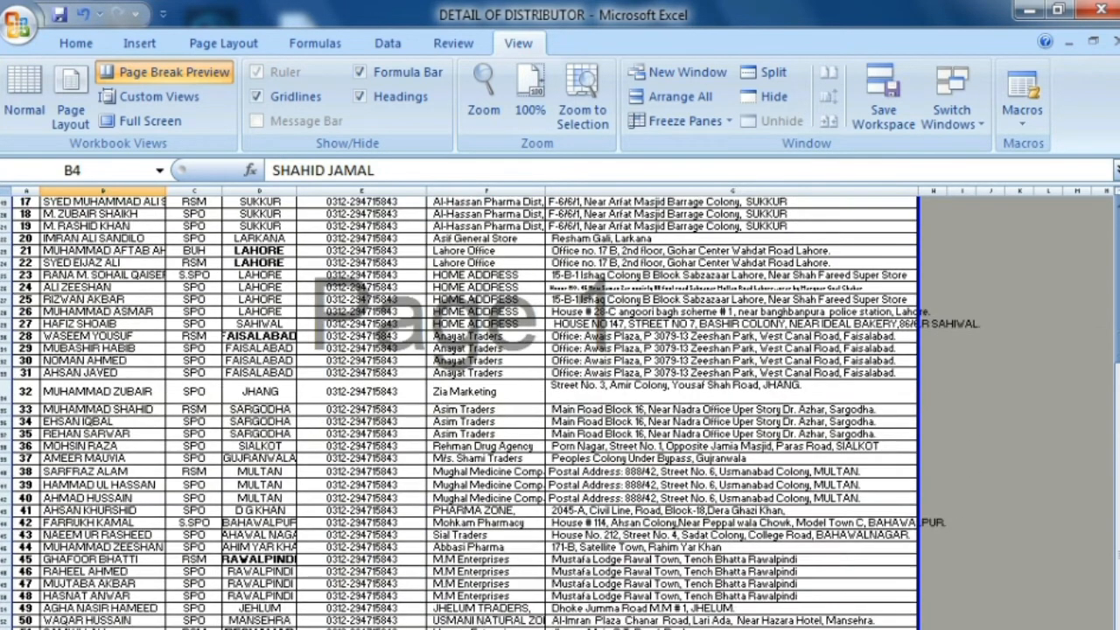
scroll(603, 591, up, 5)
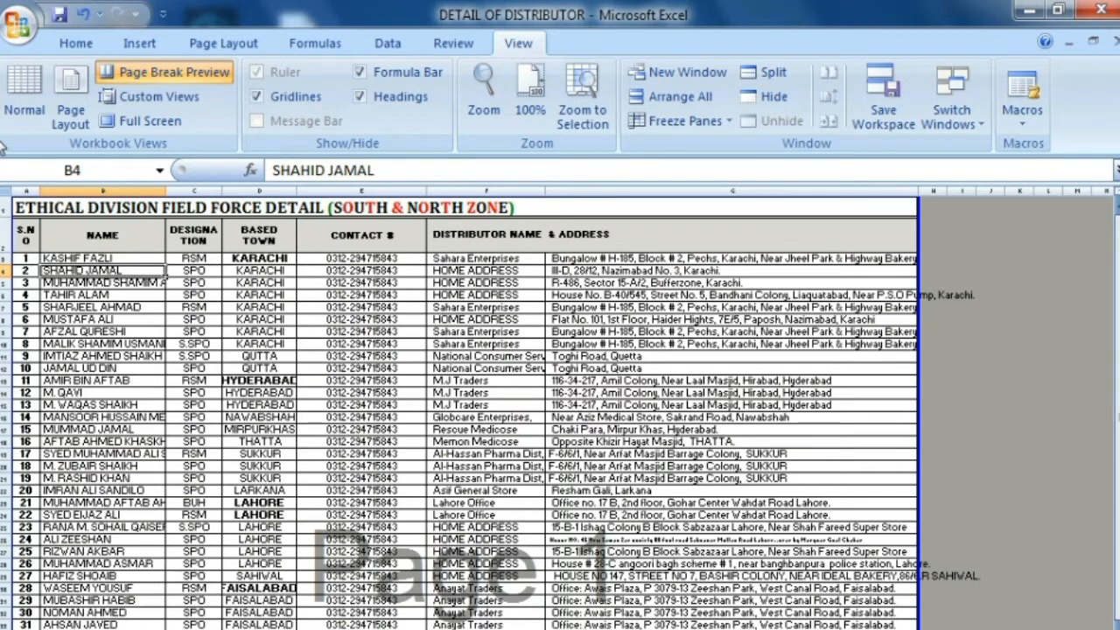
Open the print preview of the Ethical sheet, zoom in to check legibility, and return to the full page.
click(259, 381)
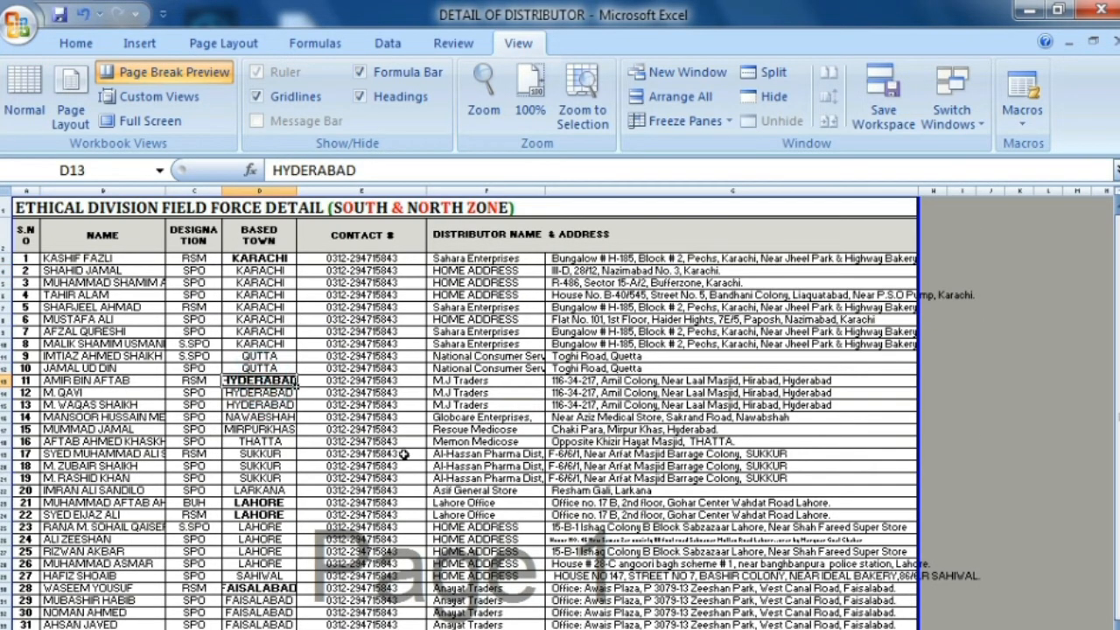
key(ctrl+F2)
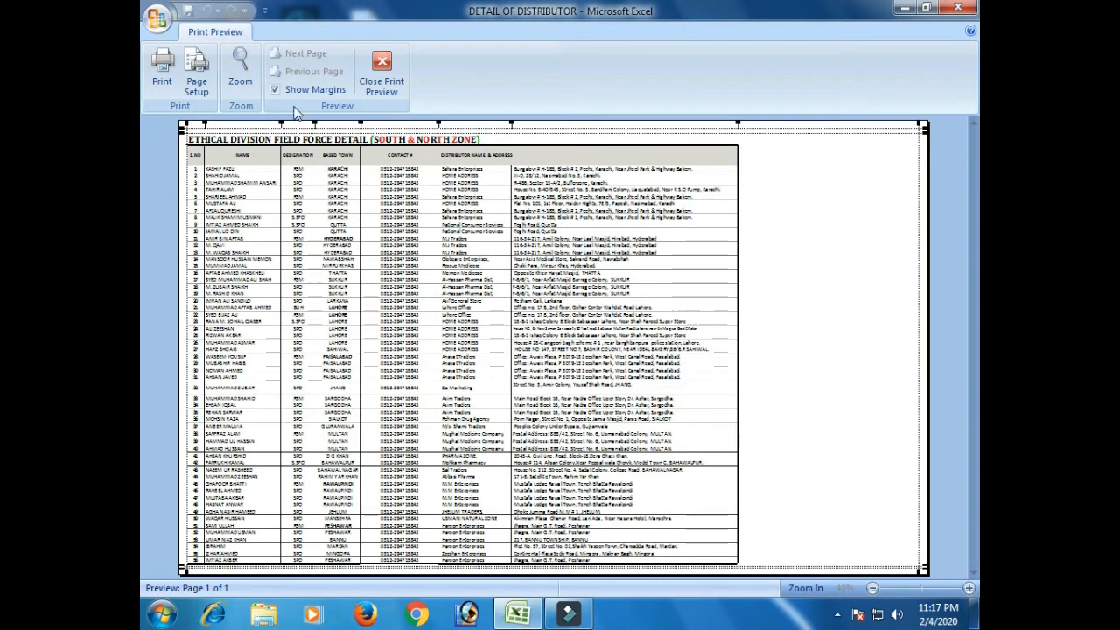
click(240, 69)
scroll(385, 348, up, 6)
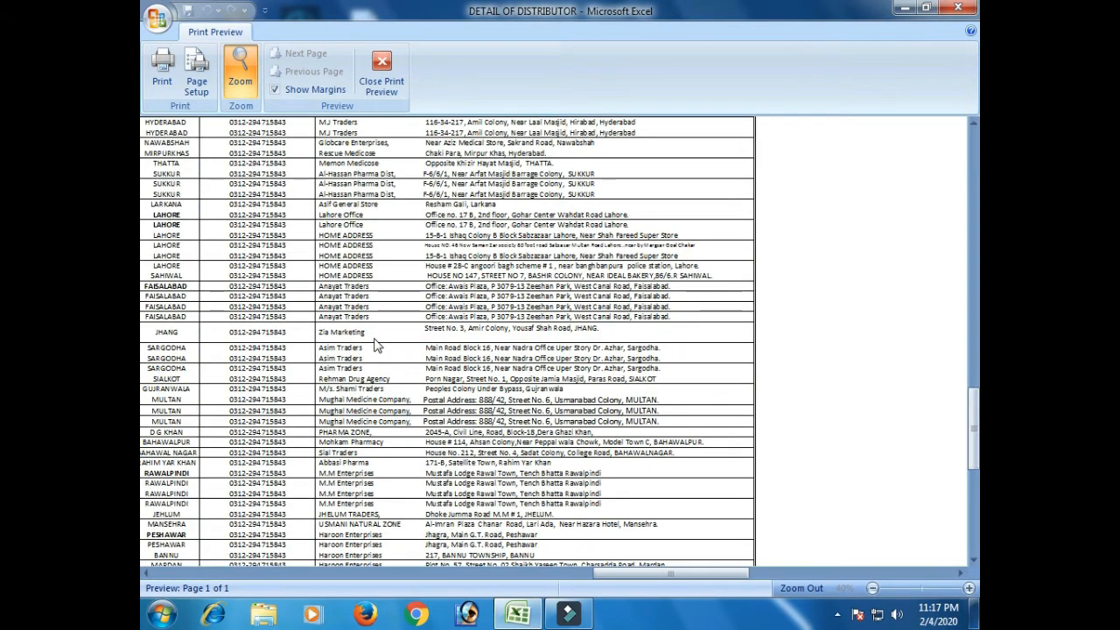
click(237, 84)
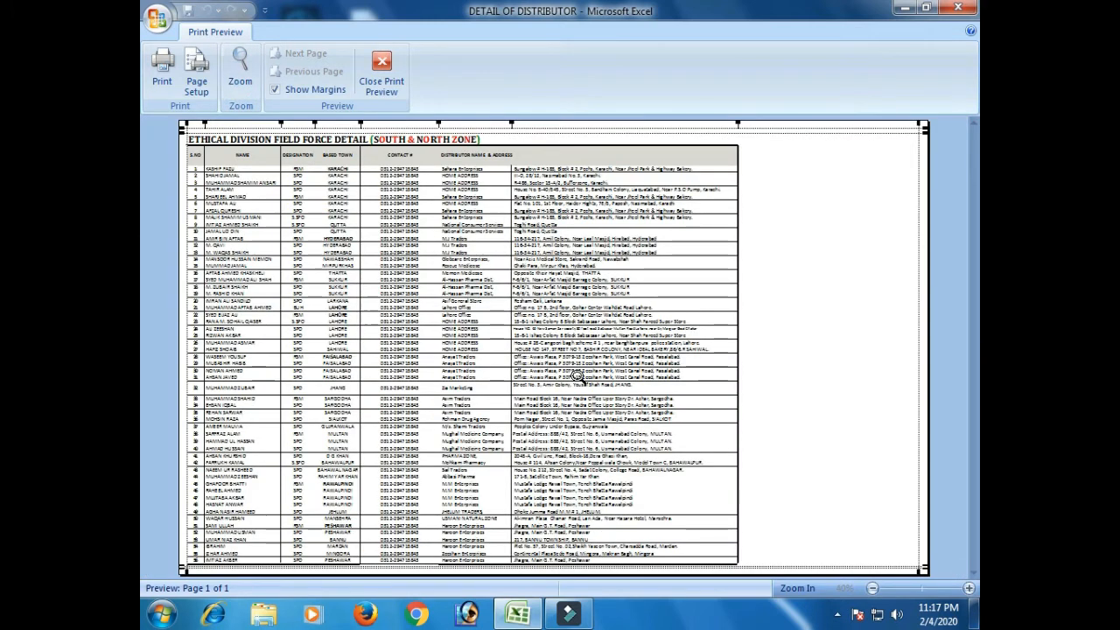
Widen the left page margin to centre the table on the page, hide the margin guides and close the preview.
drag(186, 187, 276, 192)
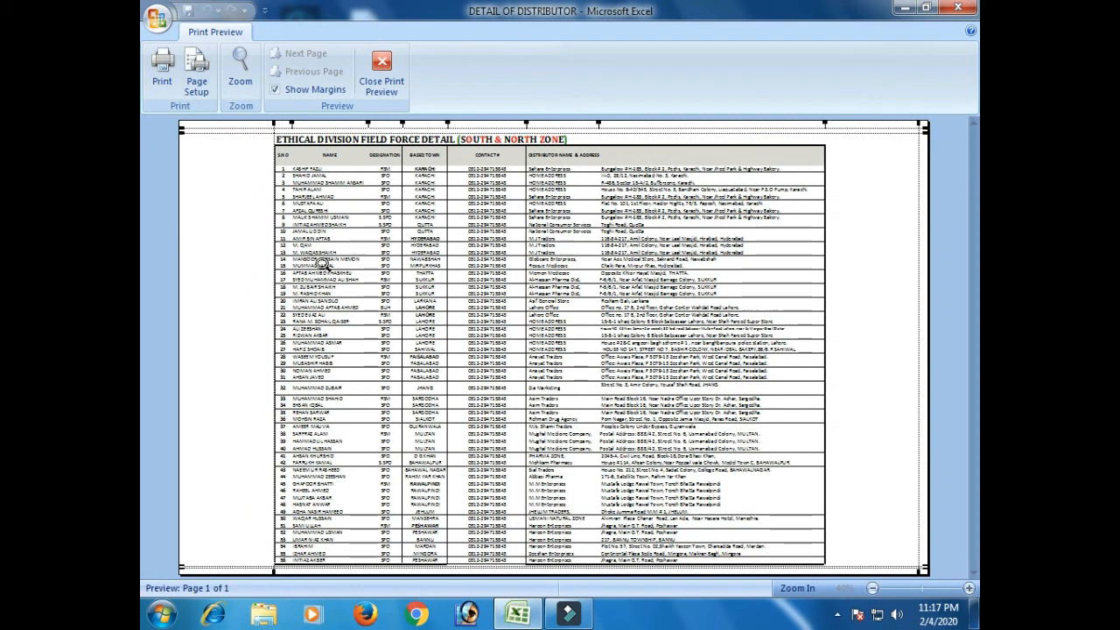
click(302, 90)
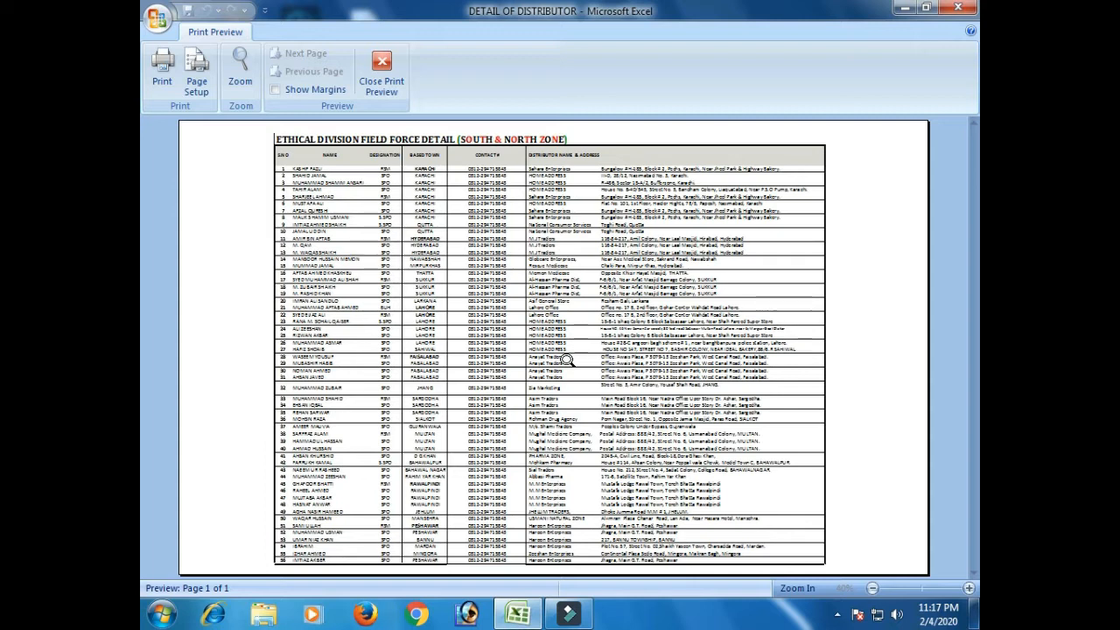
click(379, 72)
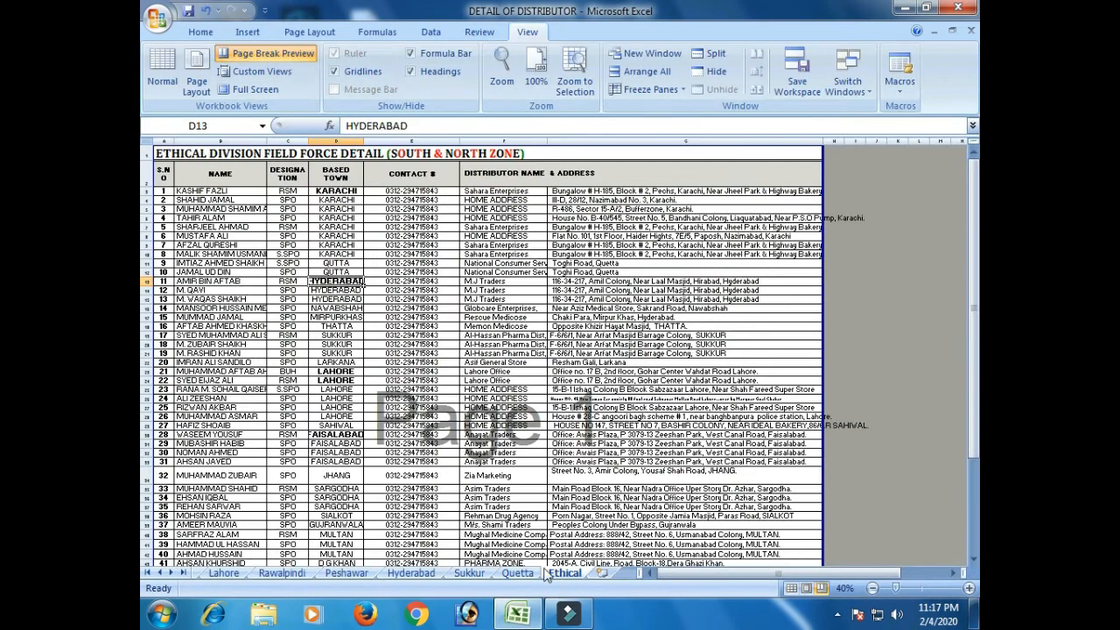
Go to the Multan sheet and select cell B9.
click(519, 573)
click(471, 573)
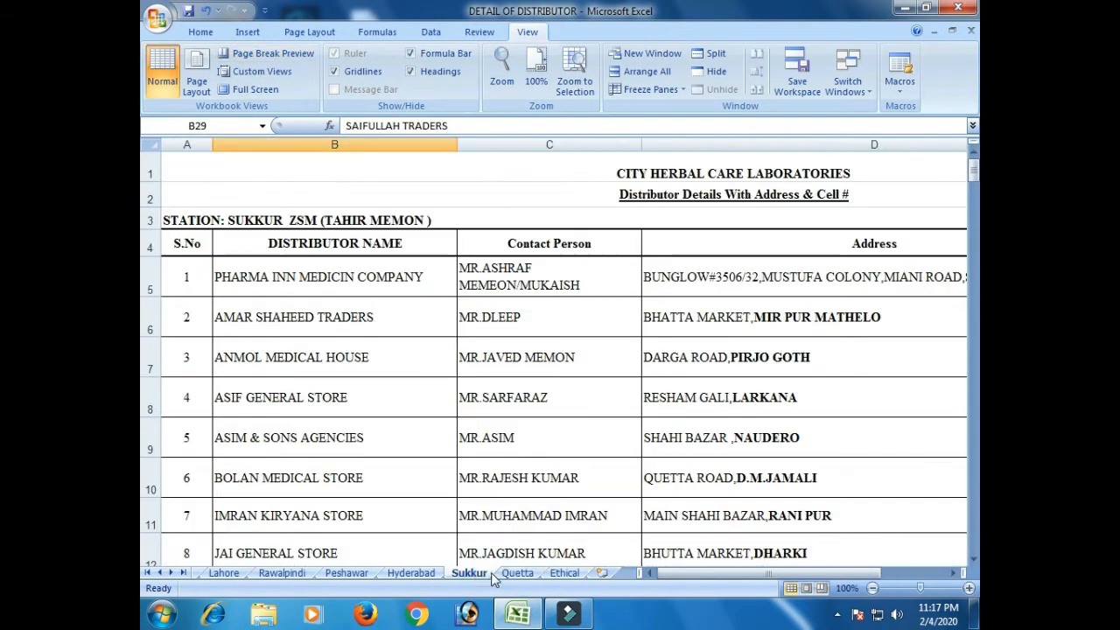
click(158, 573)
click(216, 573)
click(388, 444)
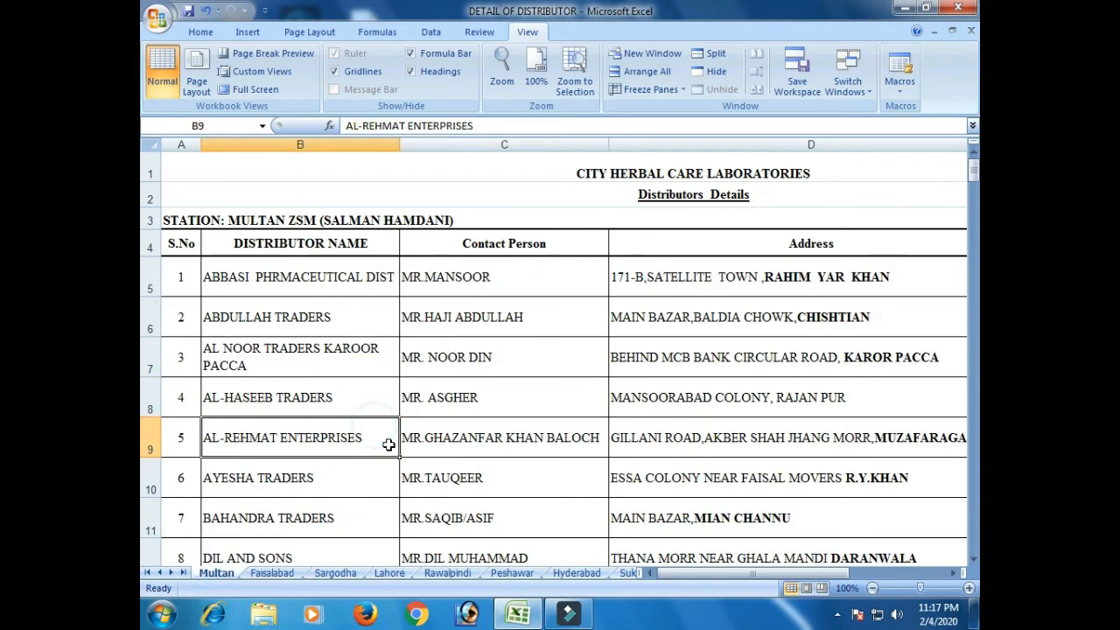
Preview the Multan sheet's printout, browse its pages and return to the worksheet.
key(ctrl+F2)
scroll(470, 346, down, 1)
scroll(470, 346, up, 1)
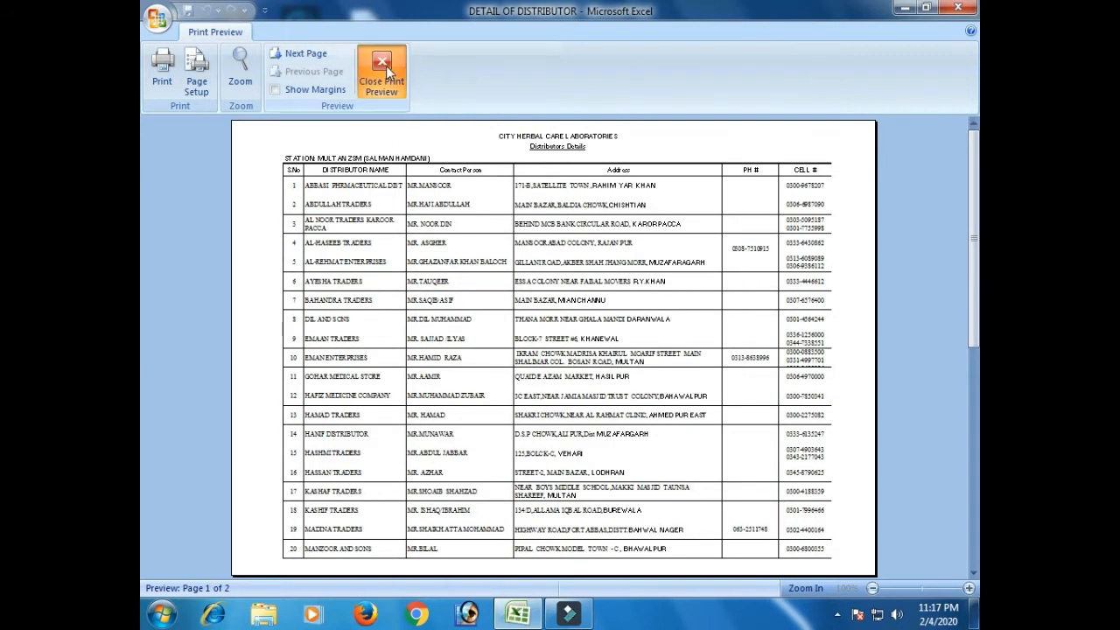
click(382, 70)
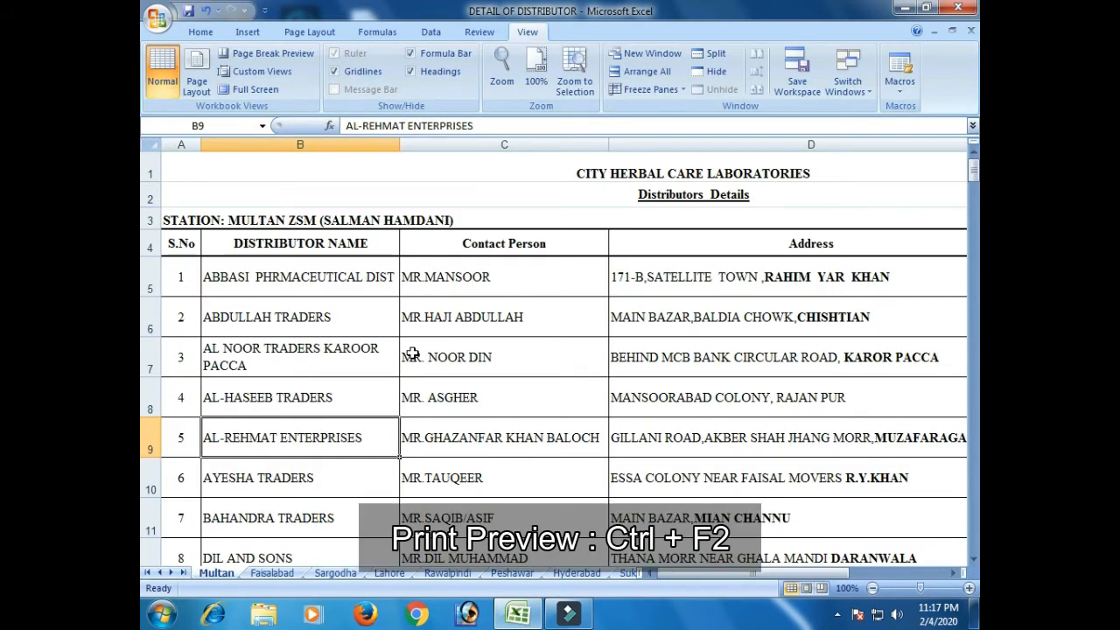
key(ctrl+F2)
scroll(507, 350, down, 1)
scroll(507, 367, up, 1)
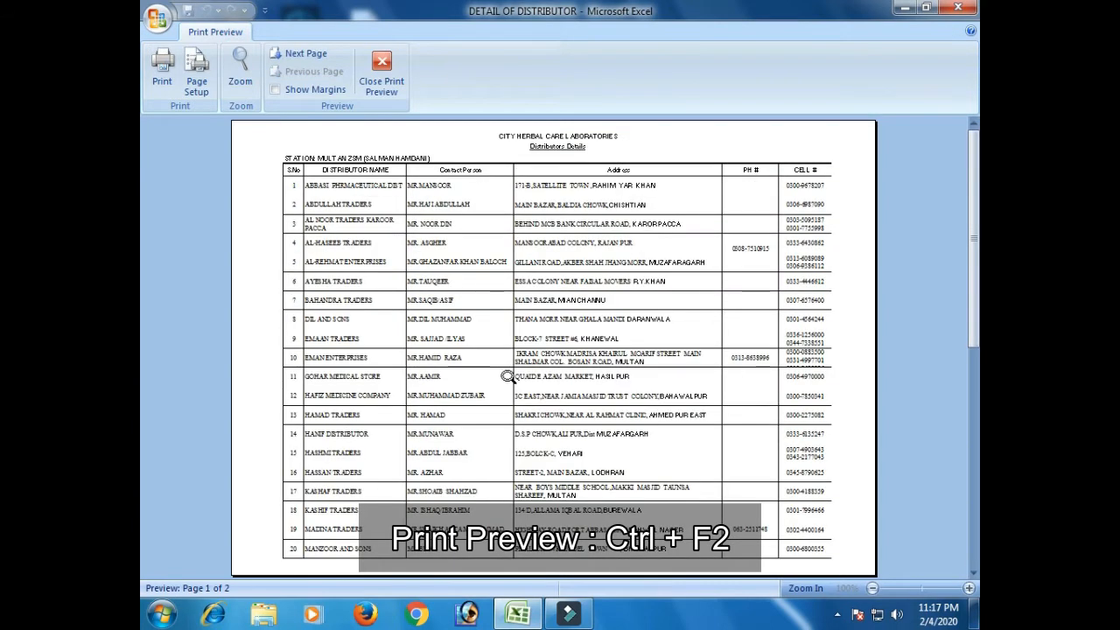
scroll(507, 376, down, 1)
scroll(508, 376, up, 1)
scroll(515, 374, down, 1)
scroll(508, 358, up, 1)
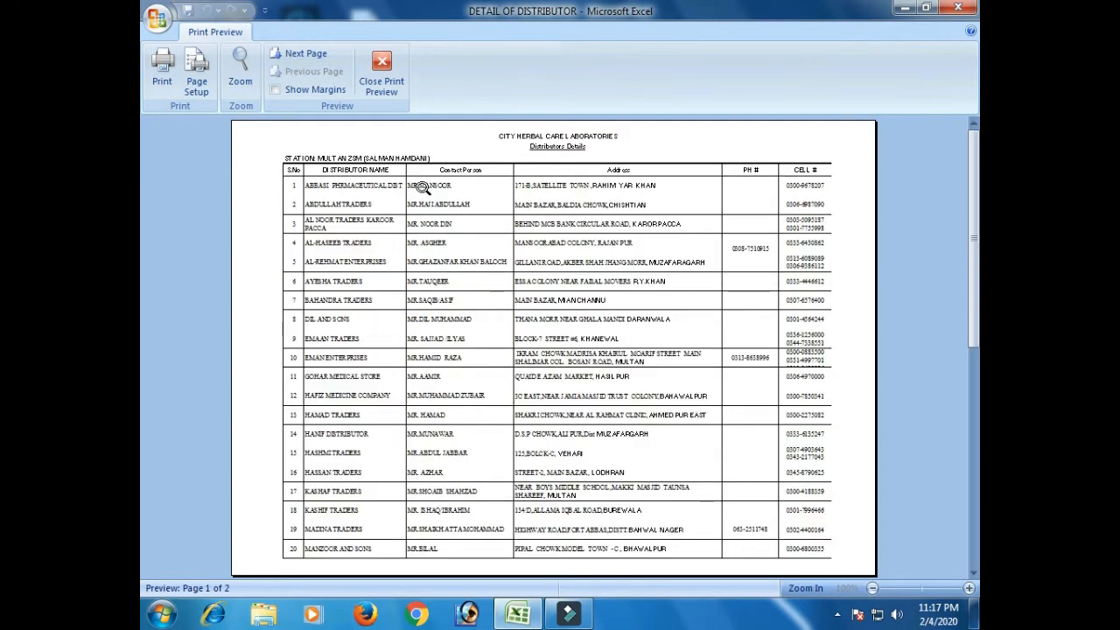
click(381, 70)
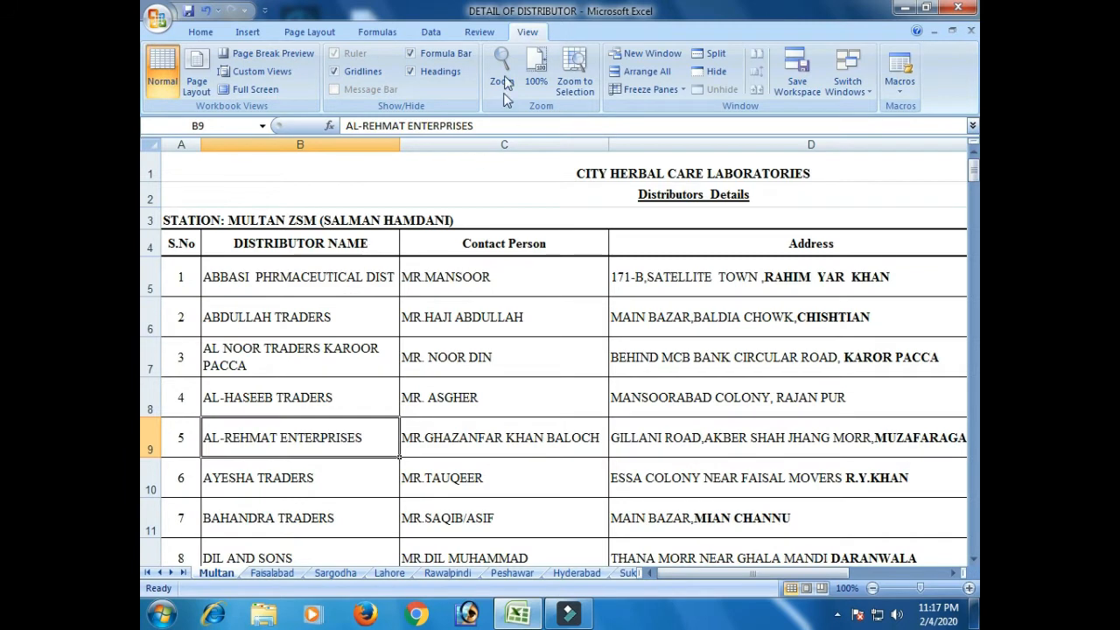
Switch the Multan sheet to Page Break Preview and move the page break after row 24 down past the last row.
click(257, 60)
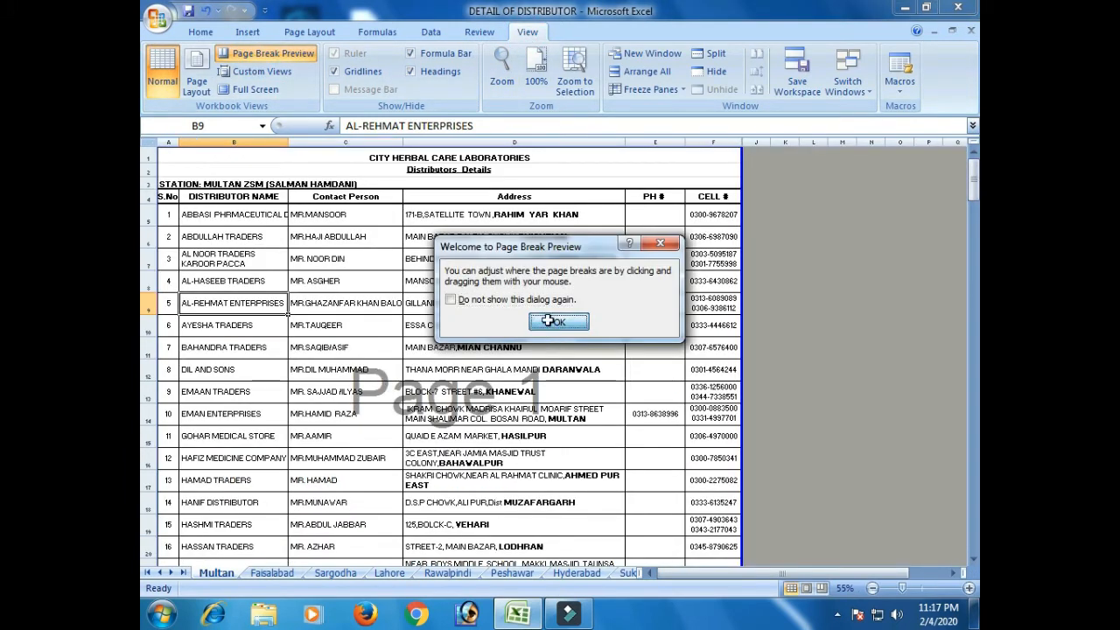
click(562, 322)
scroll(591, 427, down, 5)
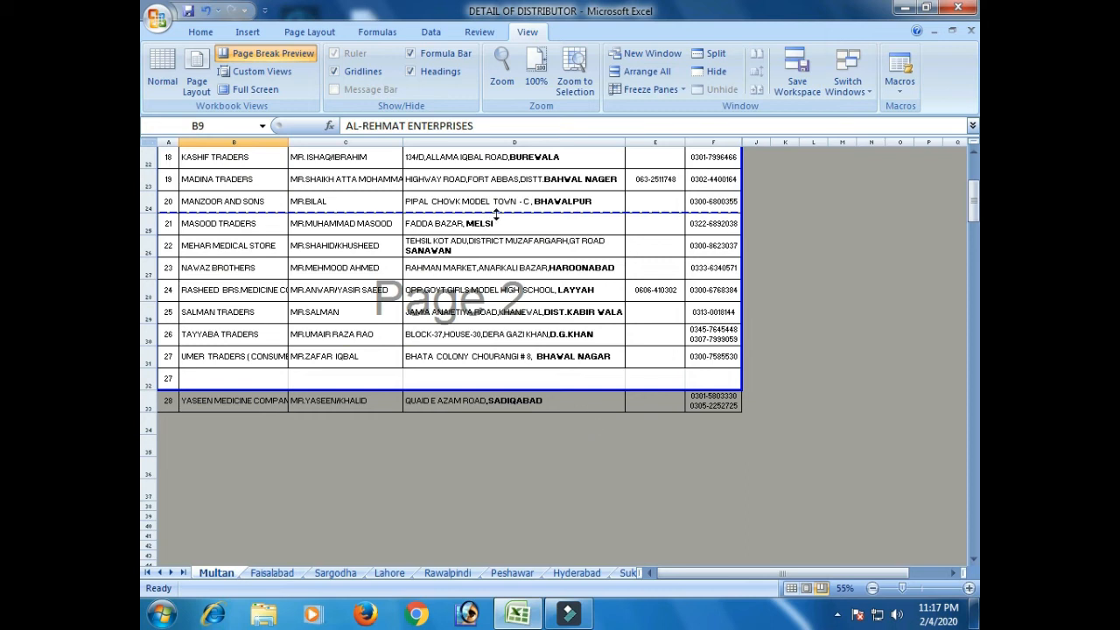
drag(495, 214, 490, 405)
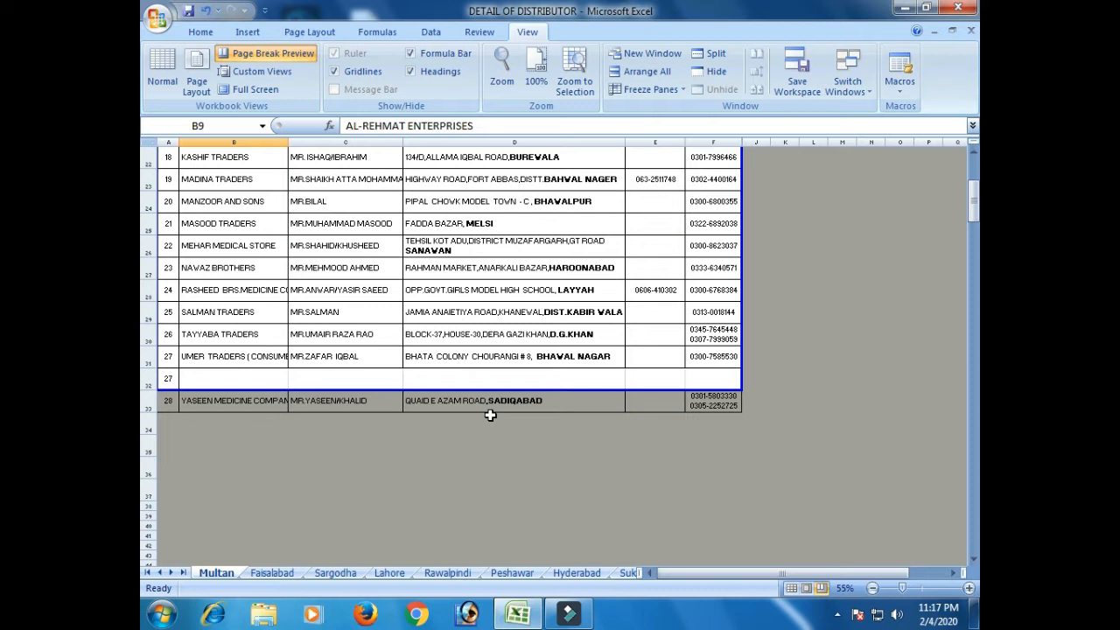
Extend the lower boundary of the Multan print area by one row to include serial number 28.
drag(484, 390, 483, 415)
scroll(515, 439, down, 8)
click(500, 392)
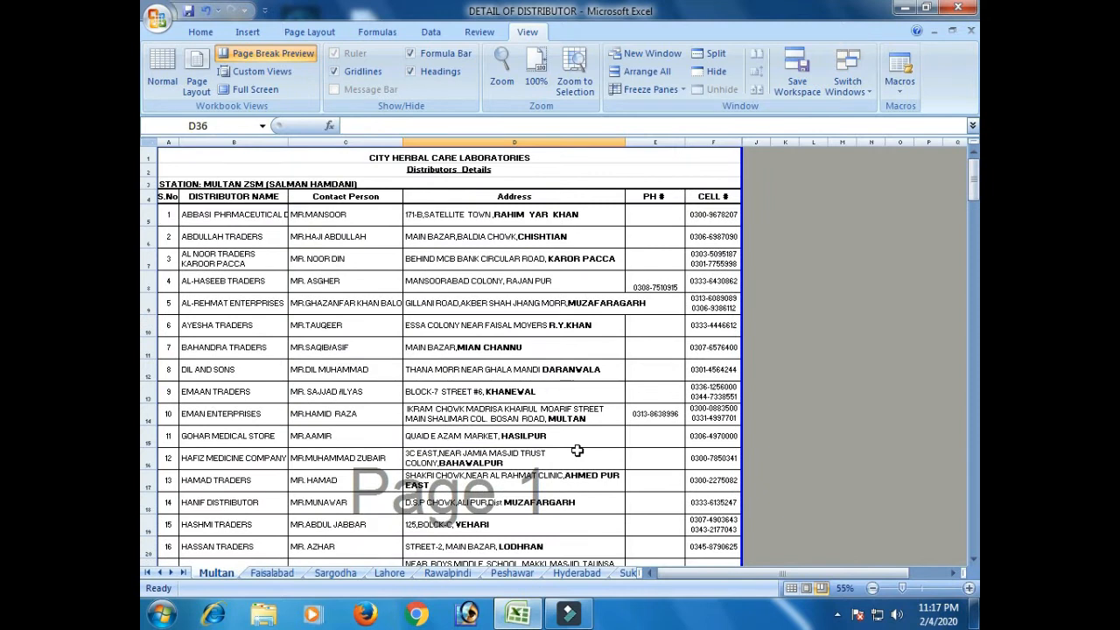
Check the Multan sheet's adjusted page layout in Print Preview and return to the worksheet.
key(ctrl+F2)
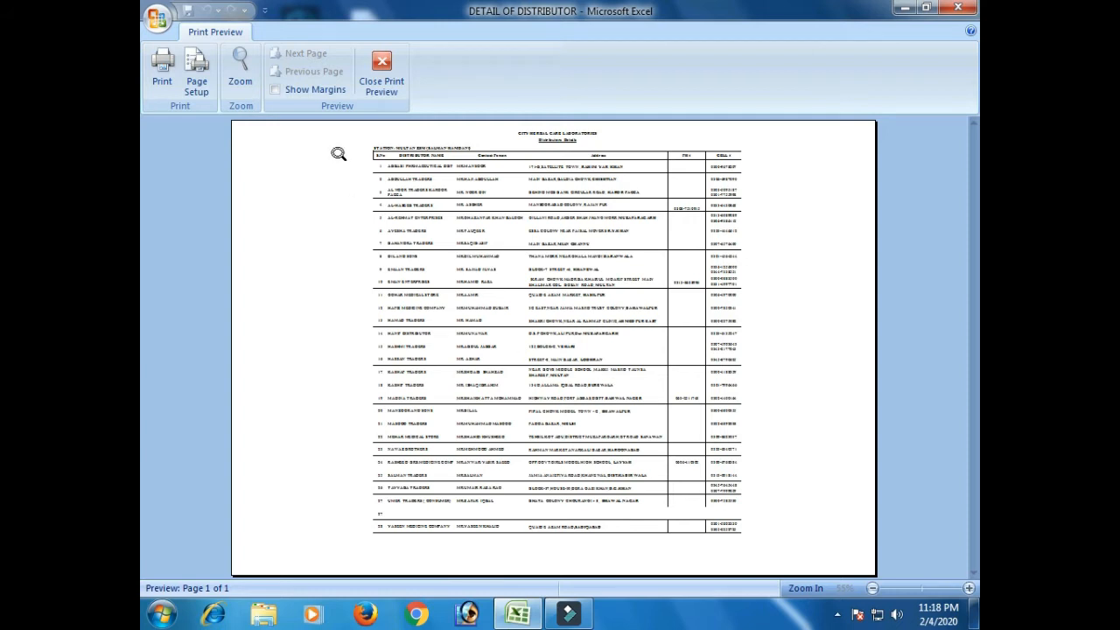
click(382, 72)
Go past the Faisalabad sheet to the Sargodha sheet, preview its printout and return to the worksheet.
click(285, 573)
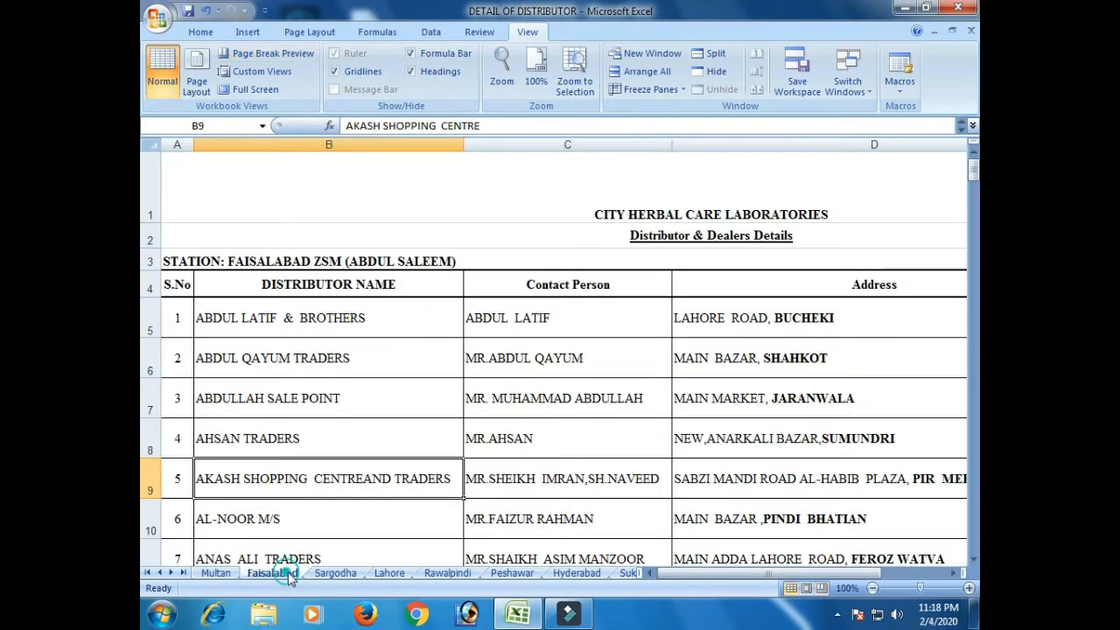
click(328, 573)
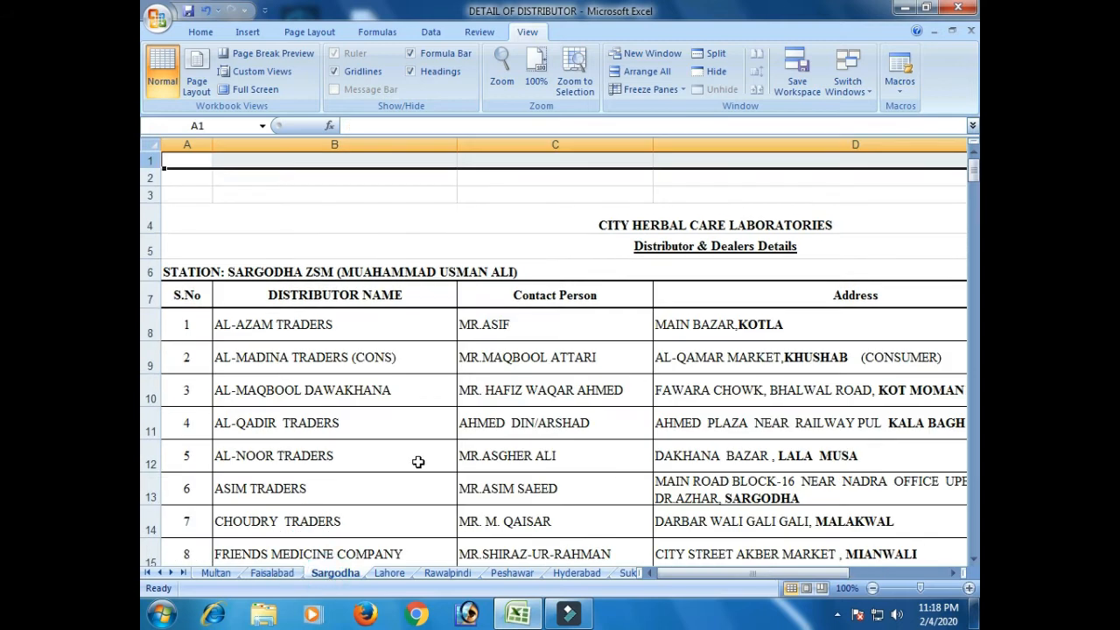
key(ctrl+F2)
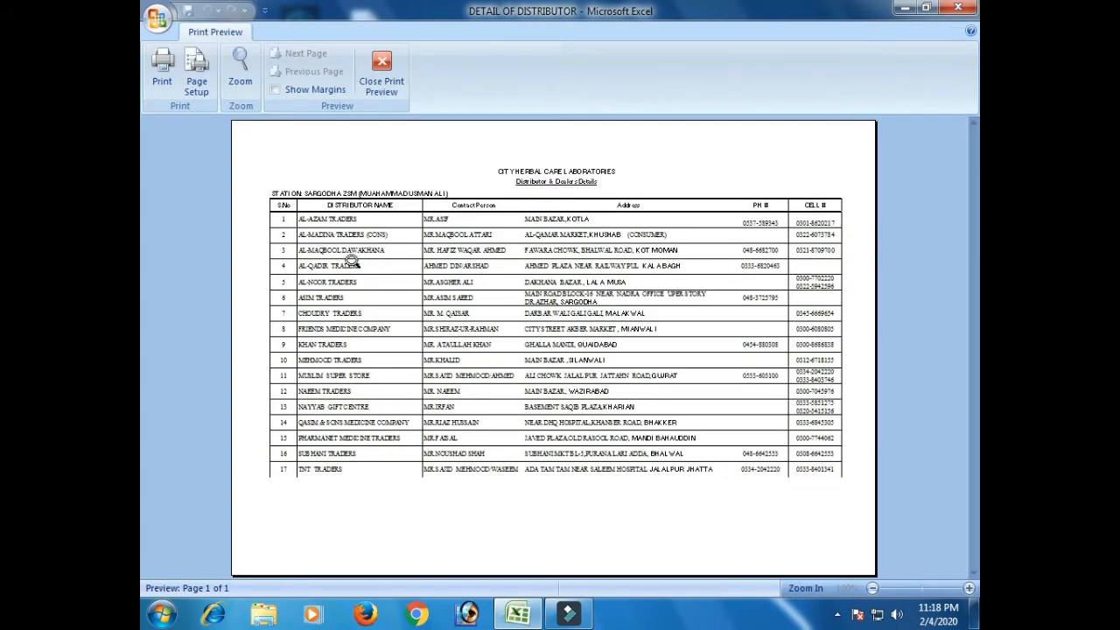
click(385, 71)
click(478, 244)
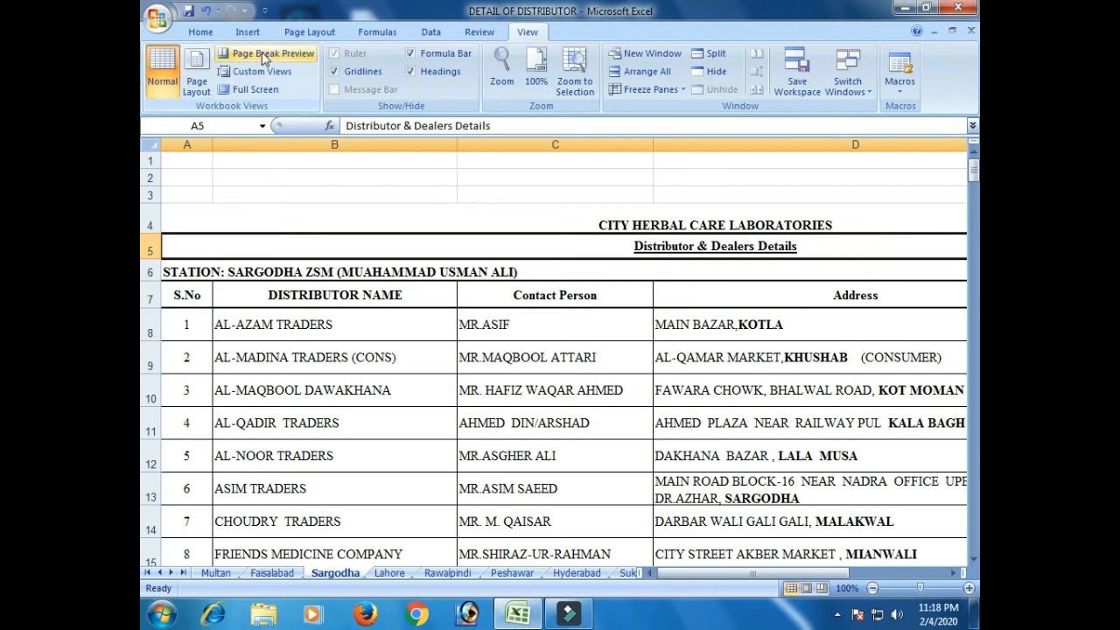
click(349, 299)
click(238, 196)
click(200, 31)
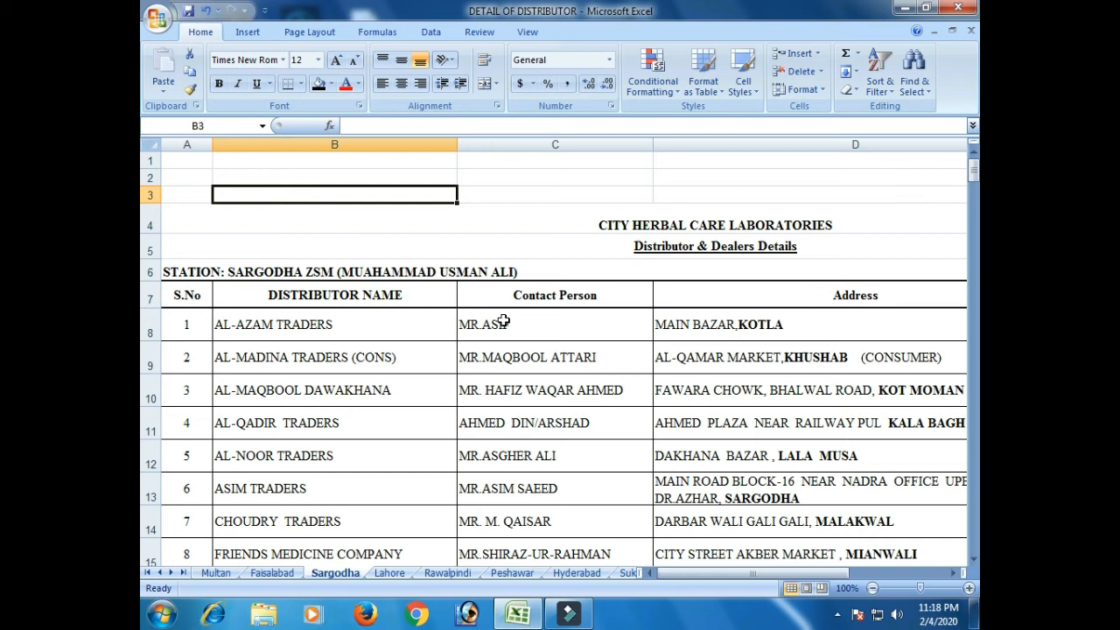
click(519, 249)
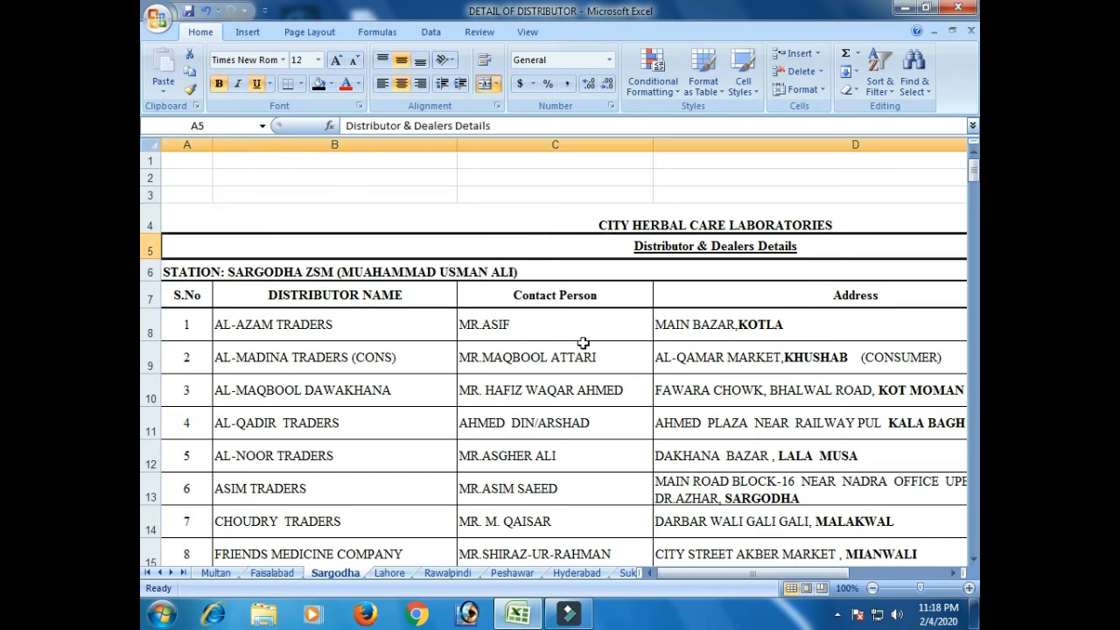